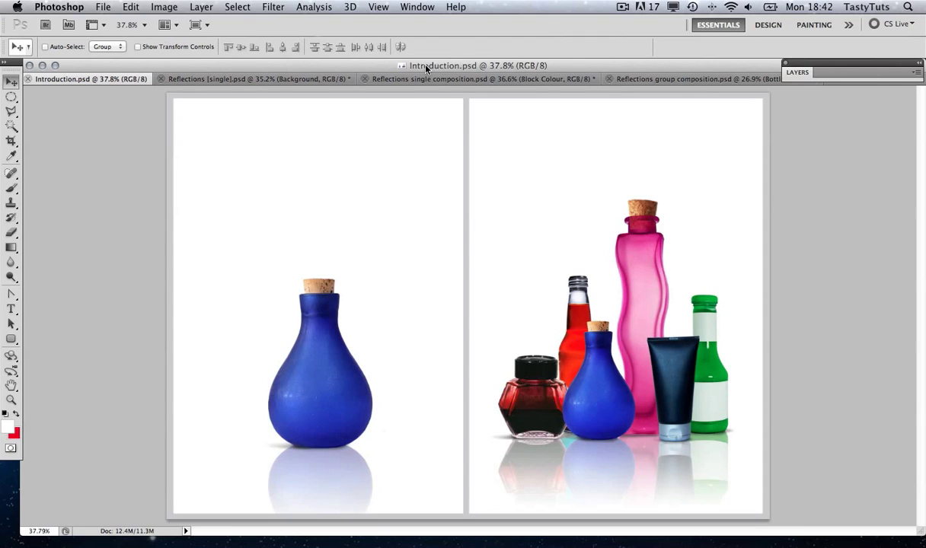
Step: In Reflections [single].psd, toggle bottle, shadow and reflection visibility, then select the Reflection layer
left_click(296, 80)
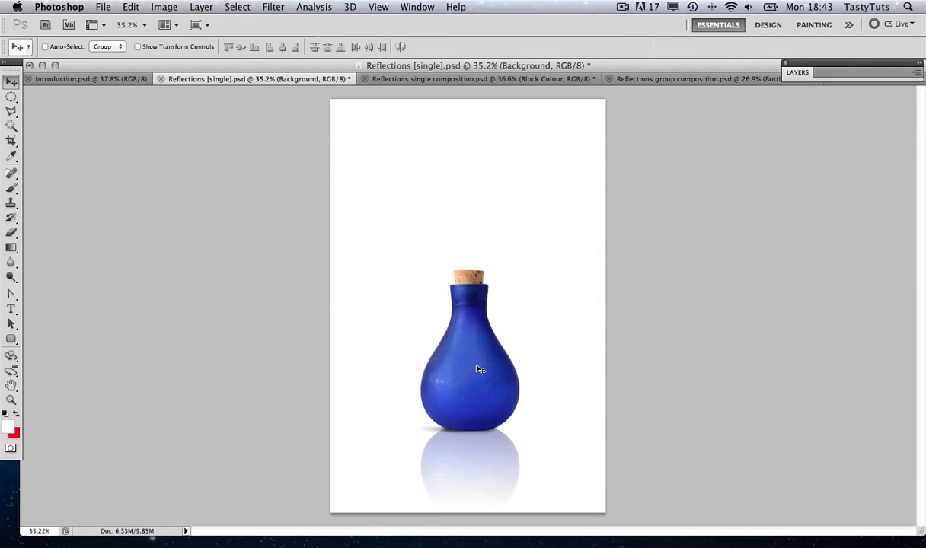
double_click(831, 76)
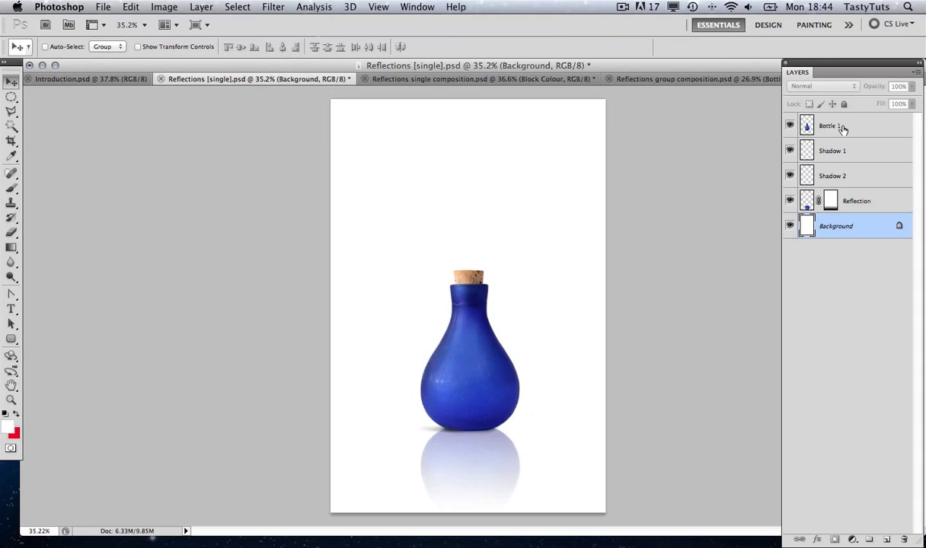
left_click(790, 126)
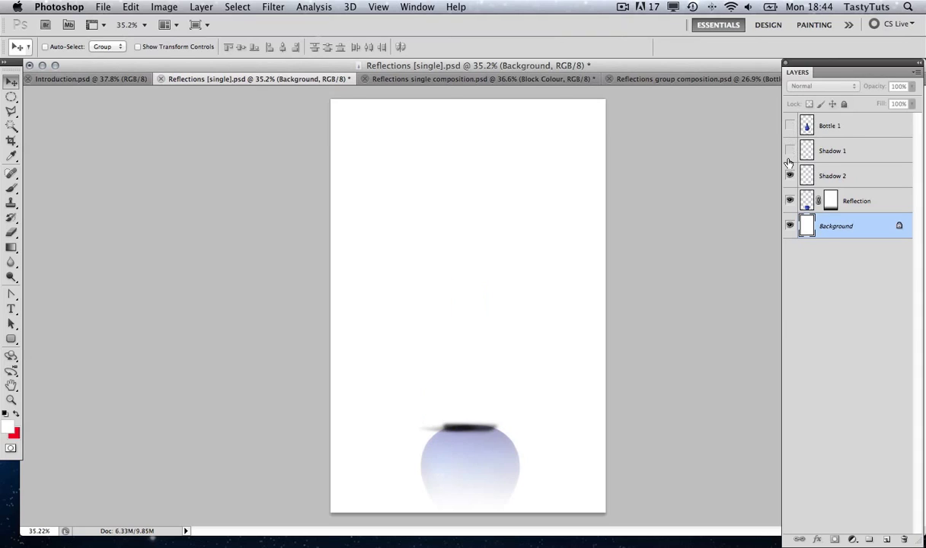
left_click_drag(790, 151, 790, 176)
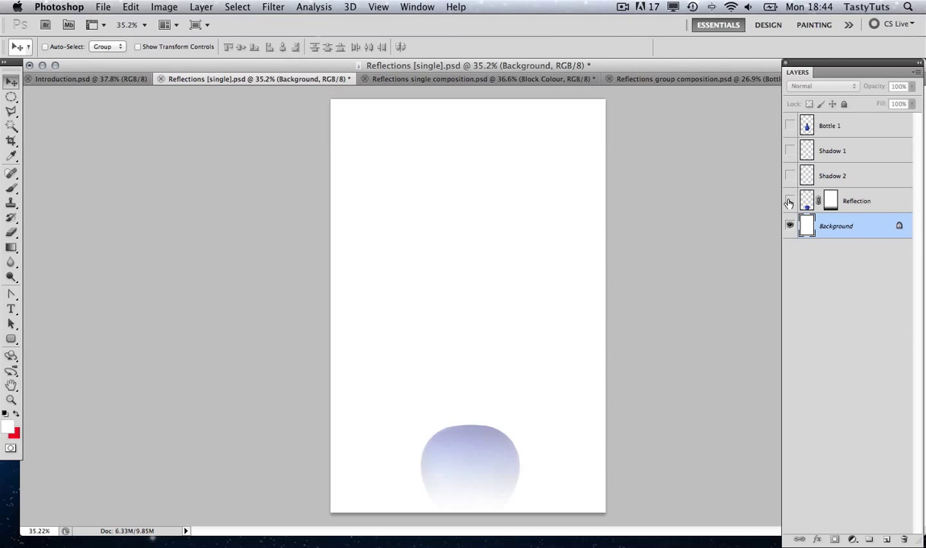
left_click(789, 201)
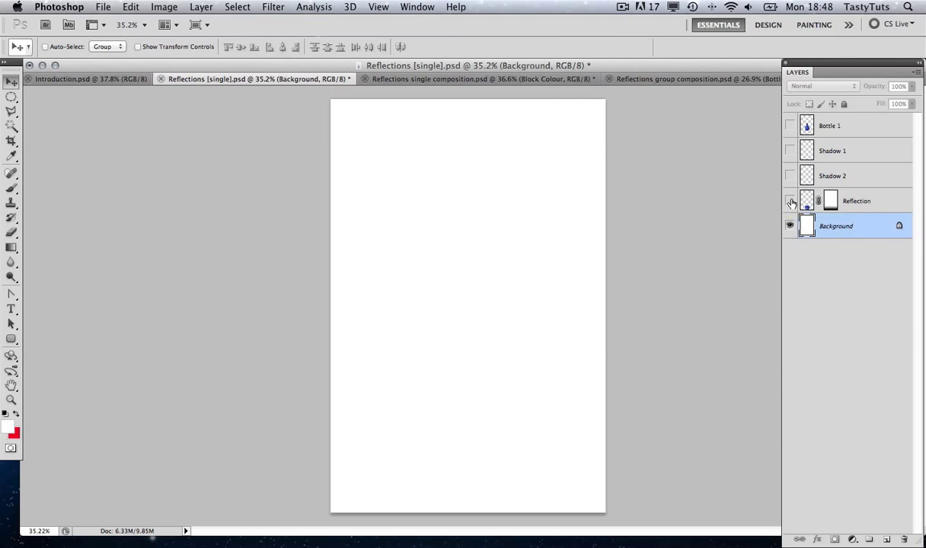
left_click(790, 201)
left_click_drag(790, 176, 789, 126)
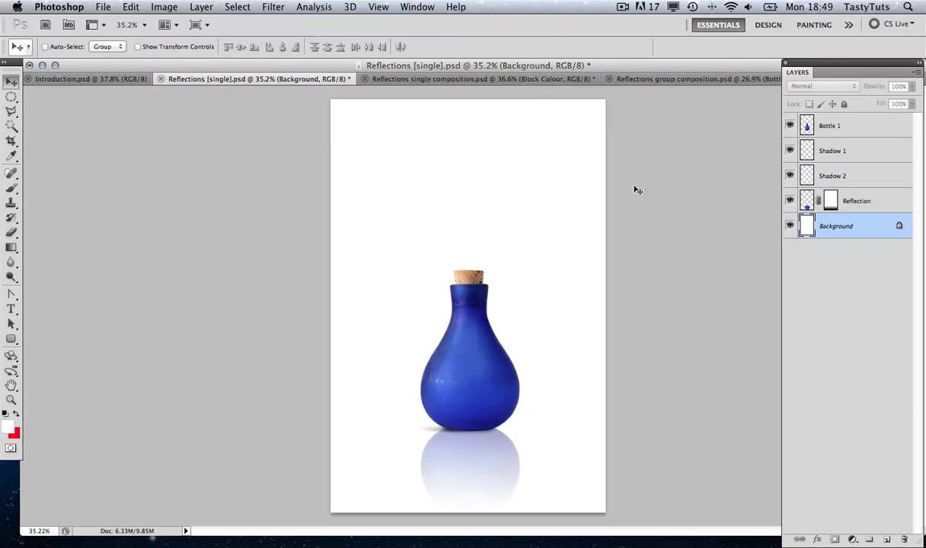
left_click(884, 202)
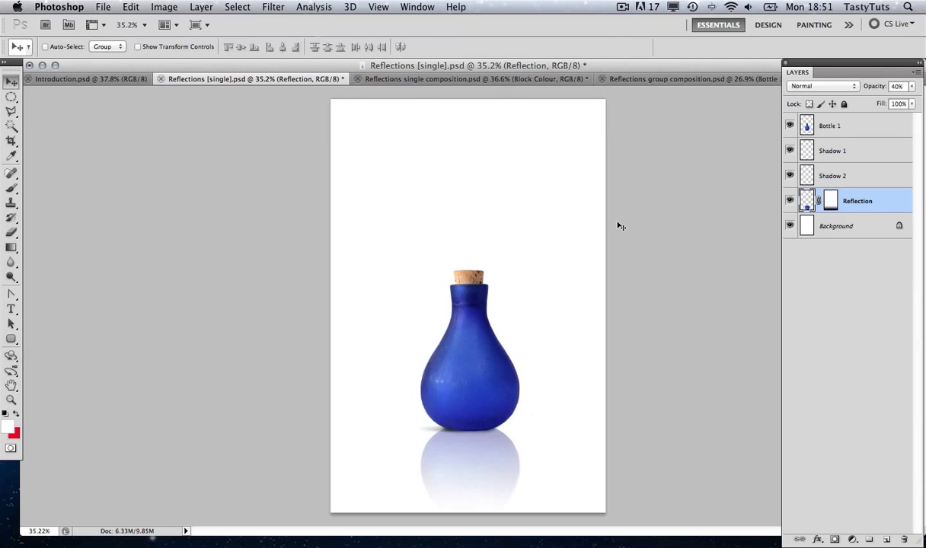
Step: In Reflections single composition.psd, preview Bottle 1 and Block Colour visibility, then select Bottle 1
left_click(395, 75)
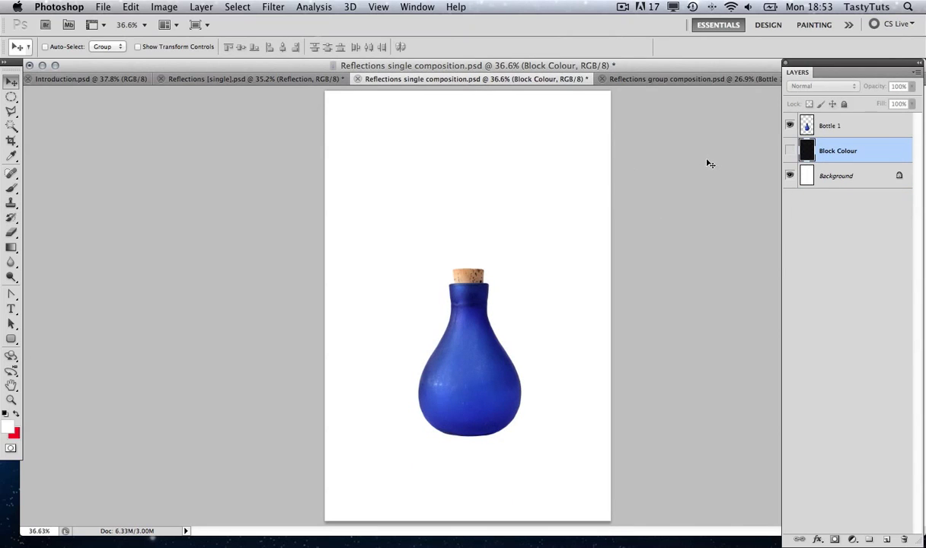
left_click(789, 127)
left_click(790, 127)
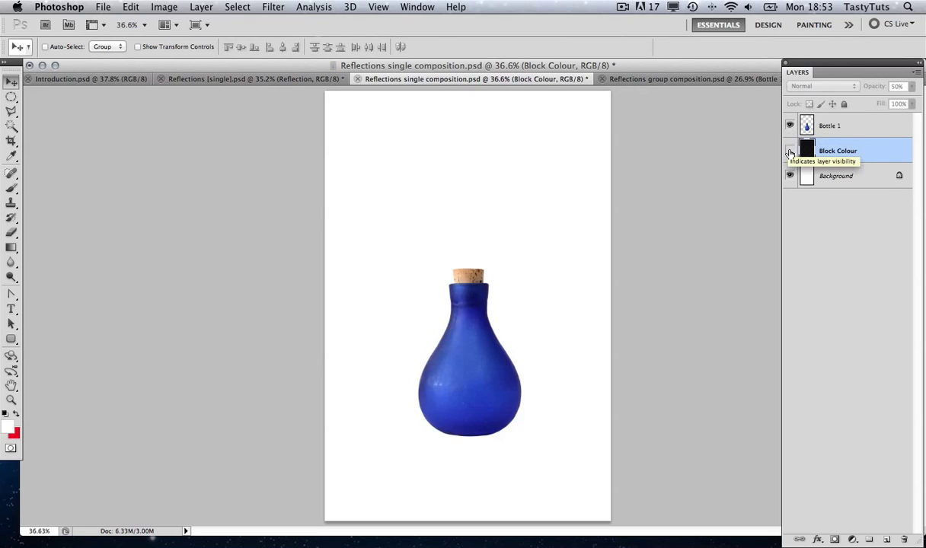
left_click(790, 151)
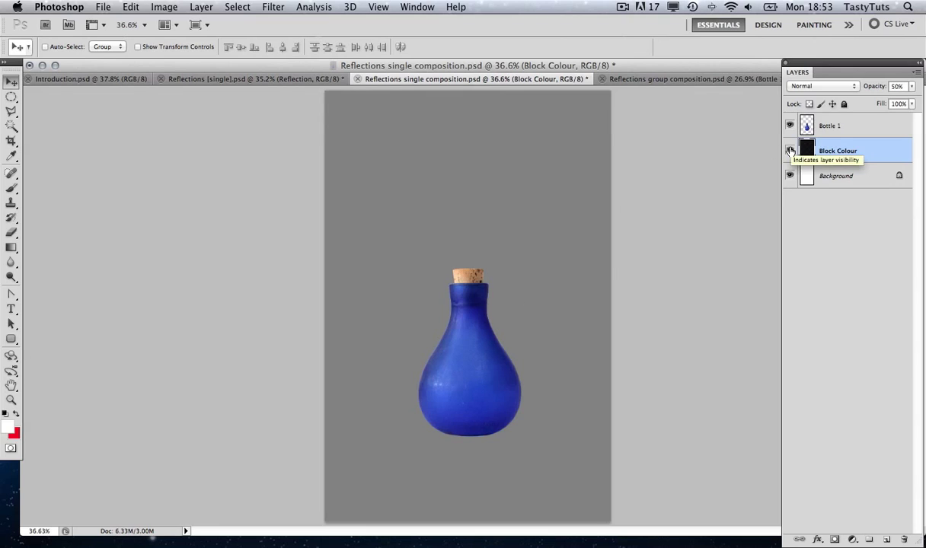
left_click(789, 151)
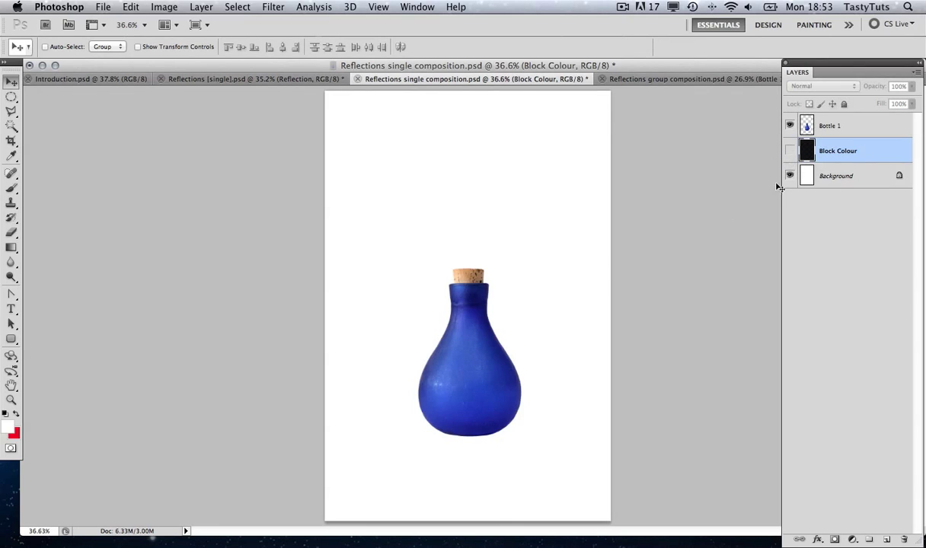
left_click(813, 127)
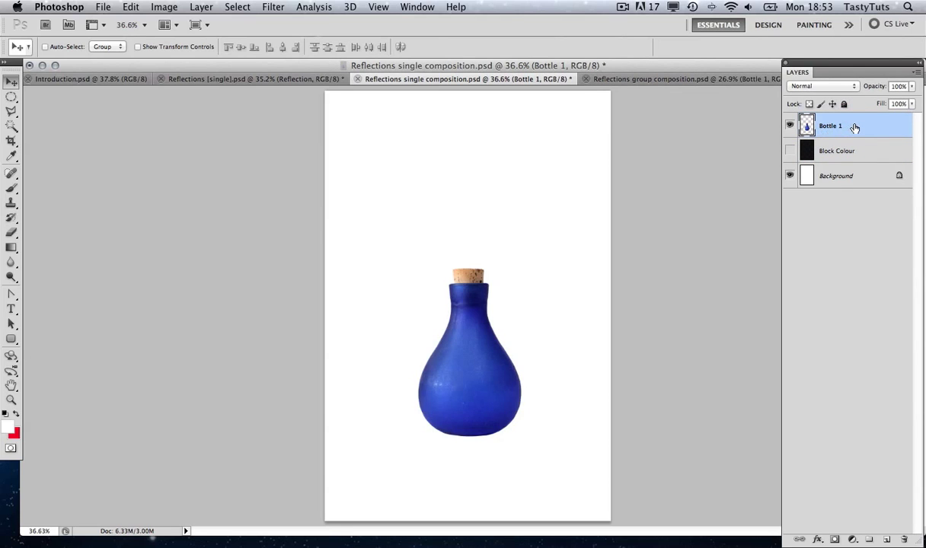
Step: Duplicate the Bottle 1 layer as a new layer named 'Reflection'
right_click(854, 128)
left_click(769, 164)
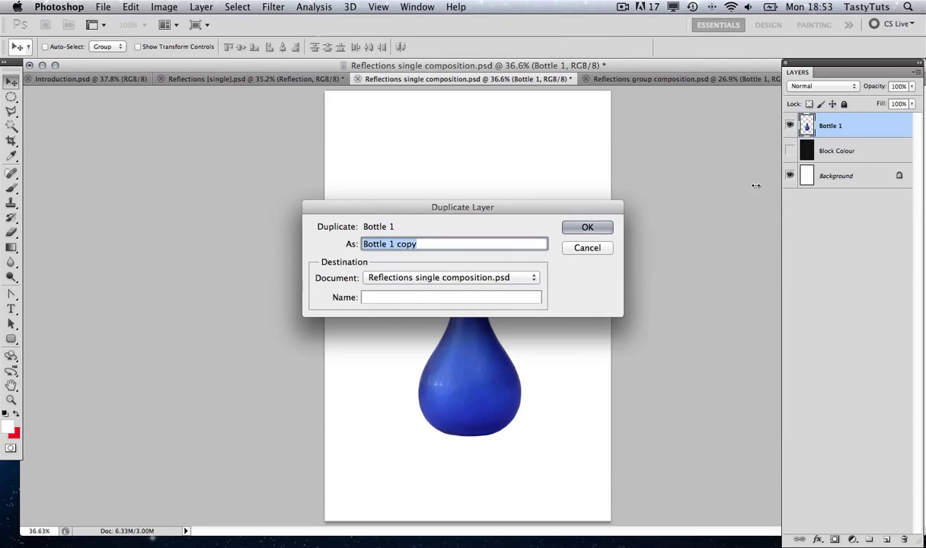
type("Reflection")
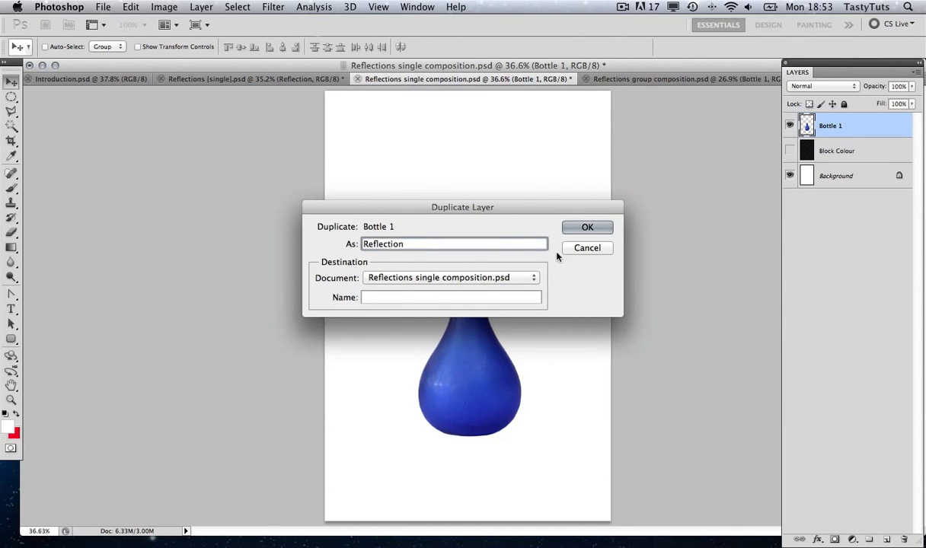
left_click(589, 227)
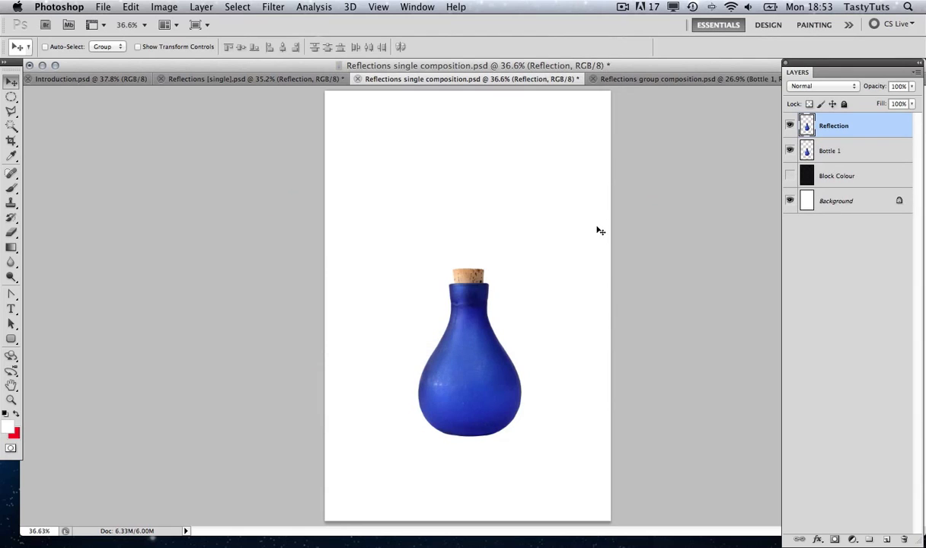
Step: Flip the Reflection layer vertically and move it down to meet the bottle's base
left_click(138, 9)
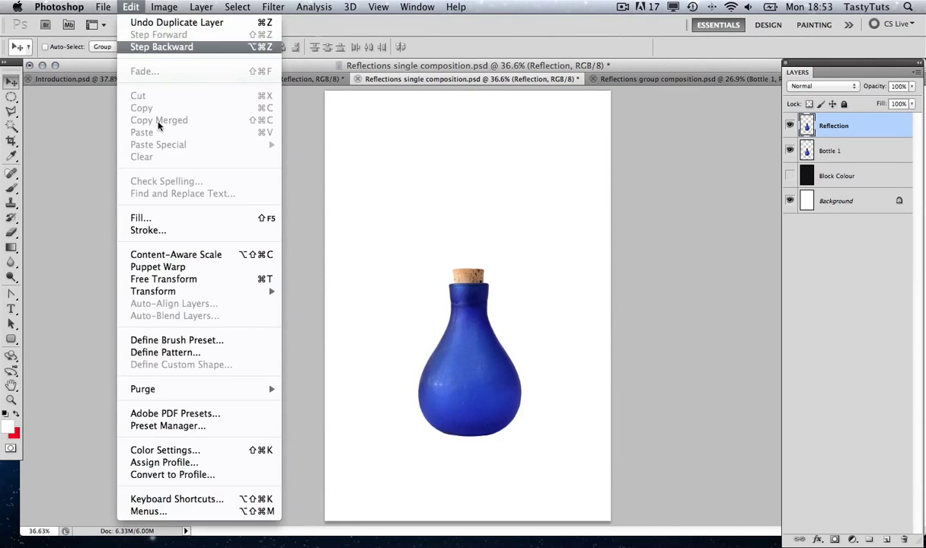
mouse_move(263, 292)
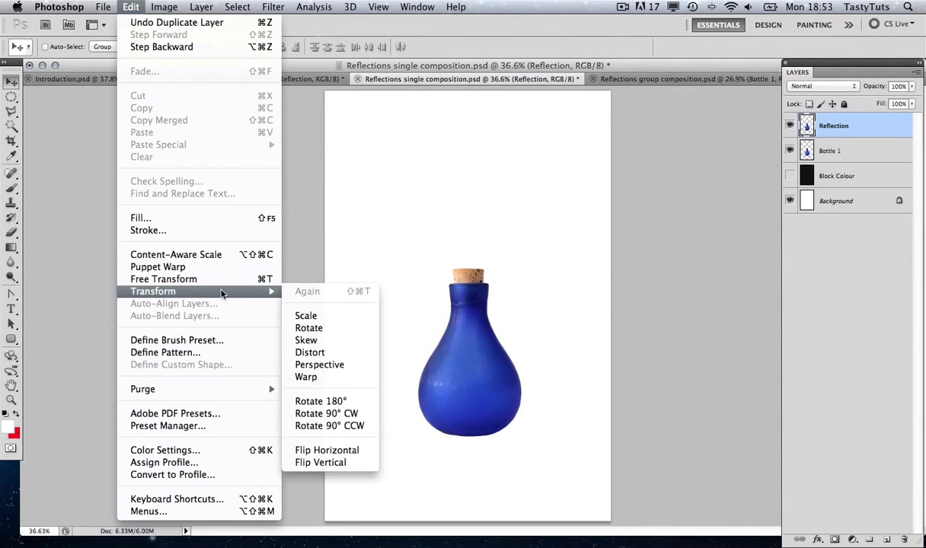
left_click(339, 461)
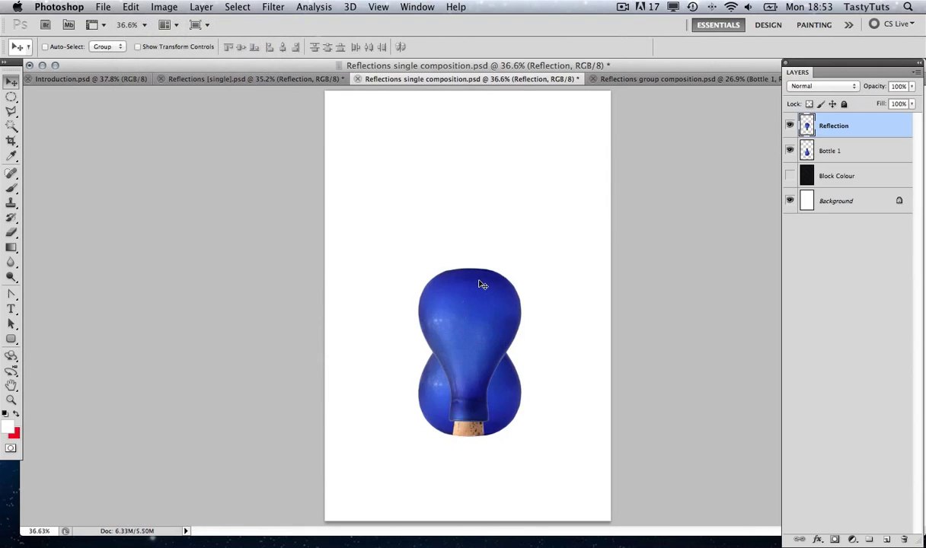
left_click_drag(482, 284, 480, 449)
key("Up")
key("Up")
key("Up")
key("Up")
key("Up")
key("Up")
key("Up")
key("Up")
key("Up")
key("Up")
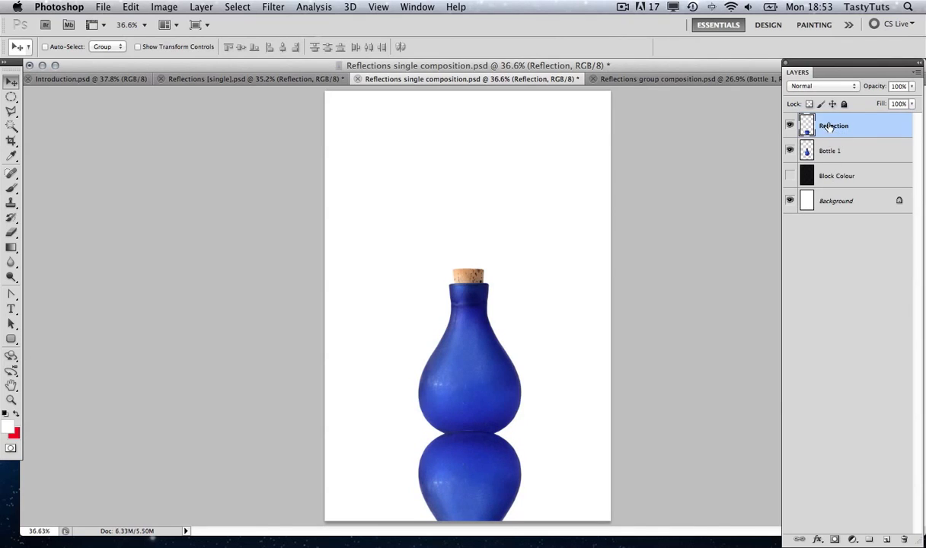
Step: Move the Reflection layer beneath Bottle 1 and add a layer mask to it
left_click_drag(834, 128, 834, 159)
left_click_drag(834, 159, 834, 156)
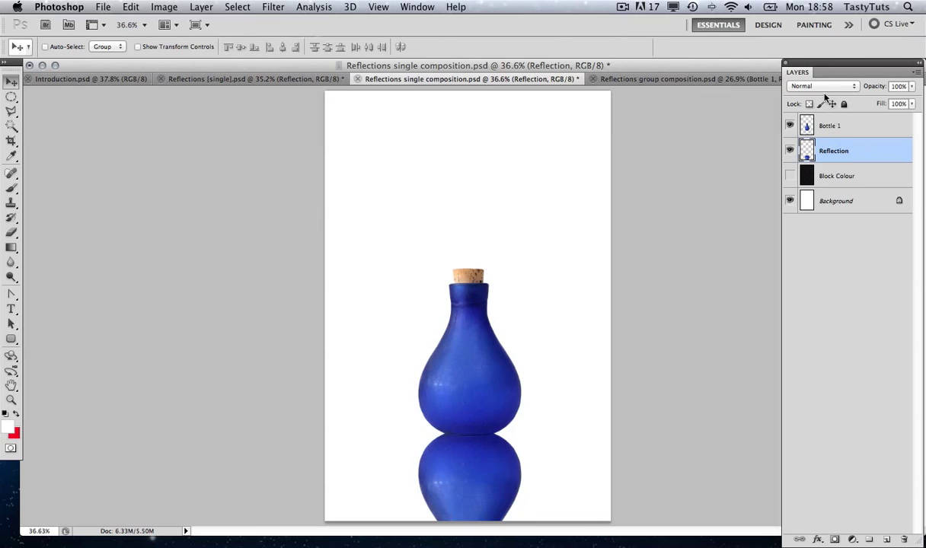
left_click(836, 540)
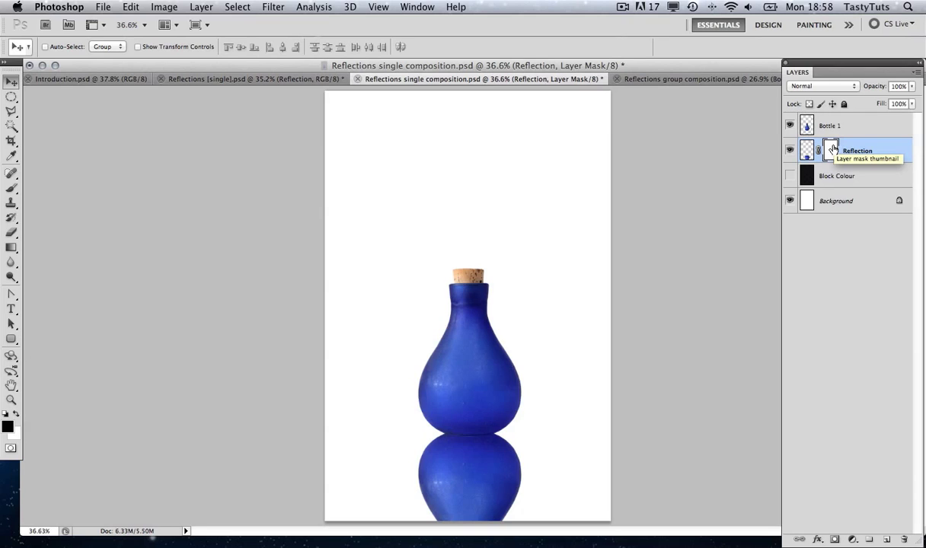
Step: Draw a gradient on the mask from the reflection's bottom up to the bottle base
left_click(12, 248)
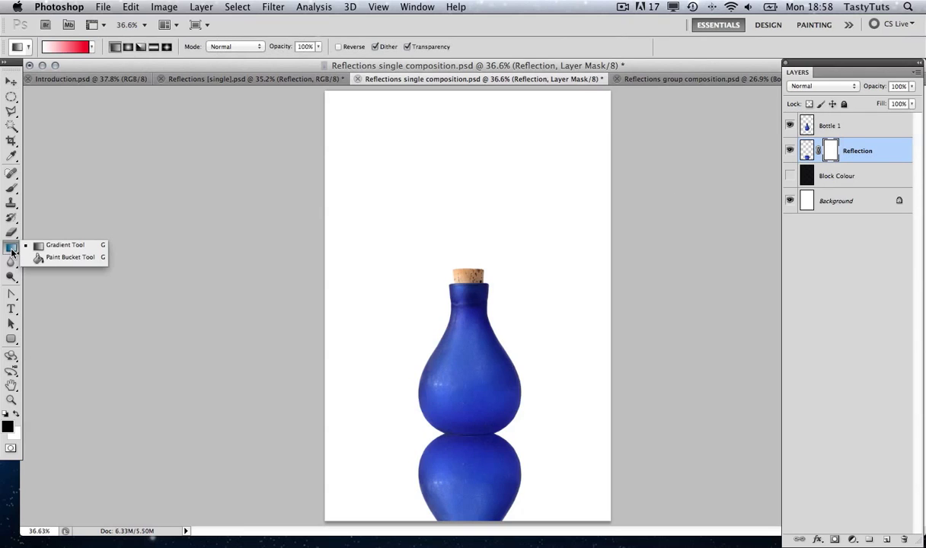
left_click(57, 247)
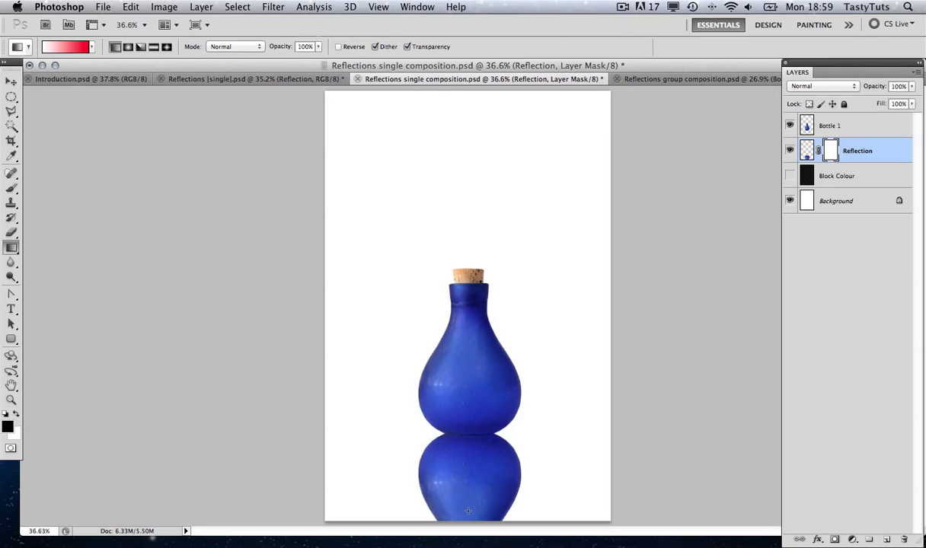
left_click_drag(473, 511, 472, 423)
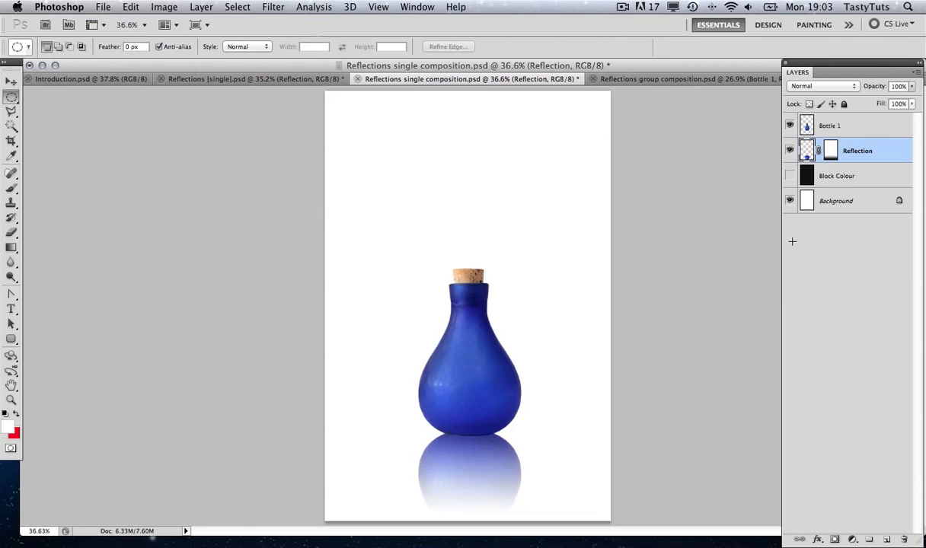
Step: Set the Reflection layer's opacity to 50%
left_click(901, 86)
type("50")
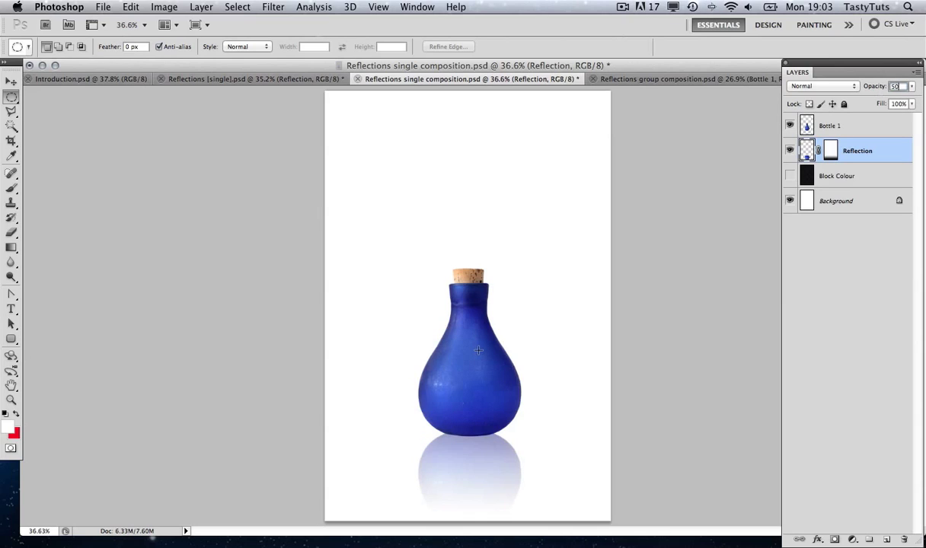
key("Return")
key("v")
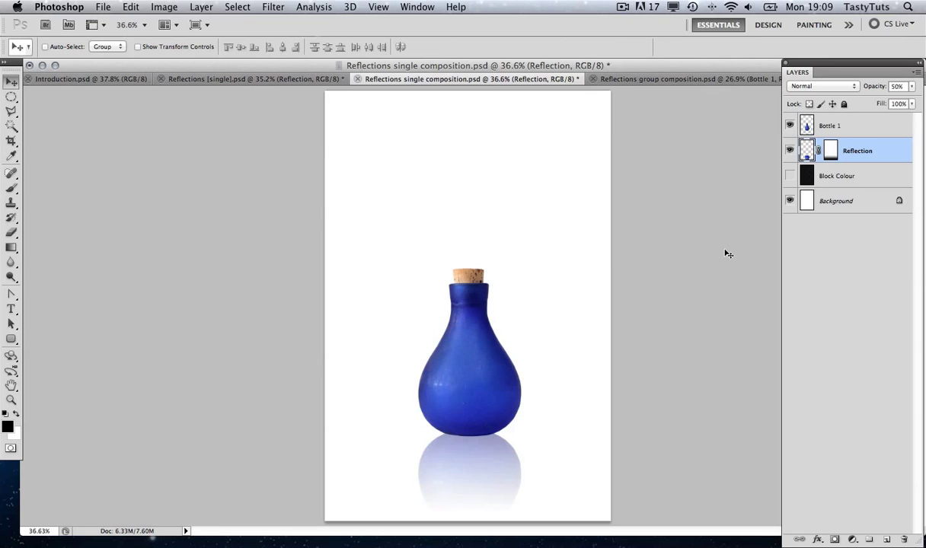
key("super+shift+n")
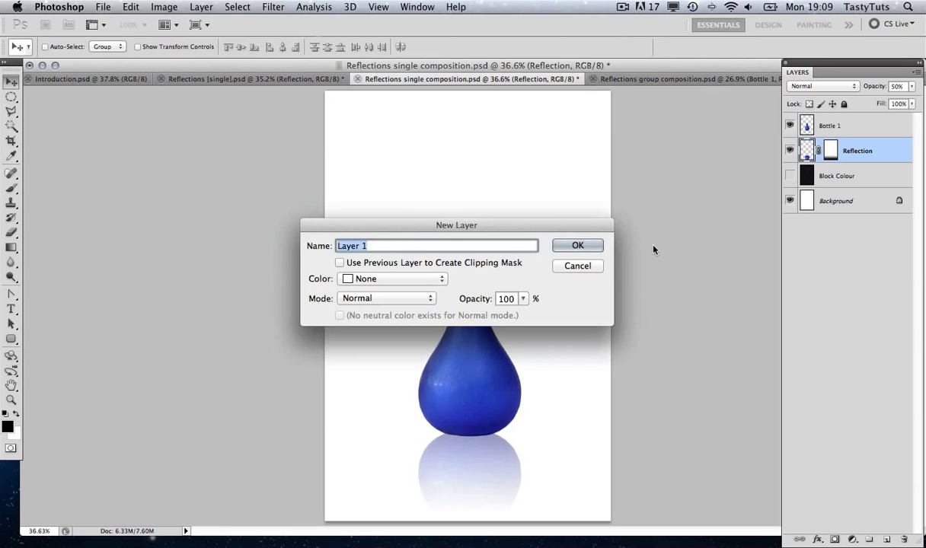
Step: Name the new layer 'Shadow 1' and brush a dark shadow along the bottle's base
type("Shadow 1")
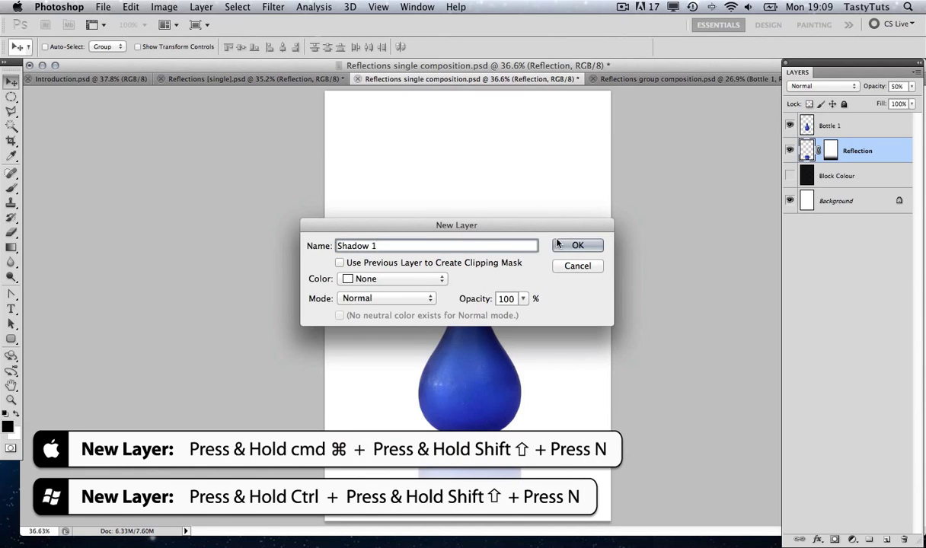
left_click(563, 246)
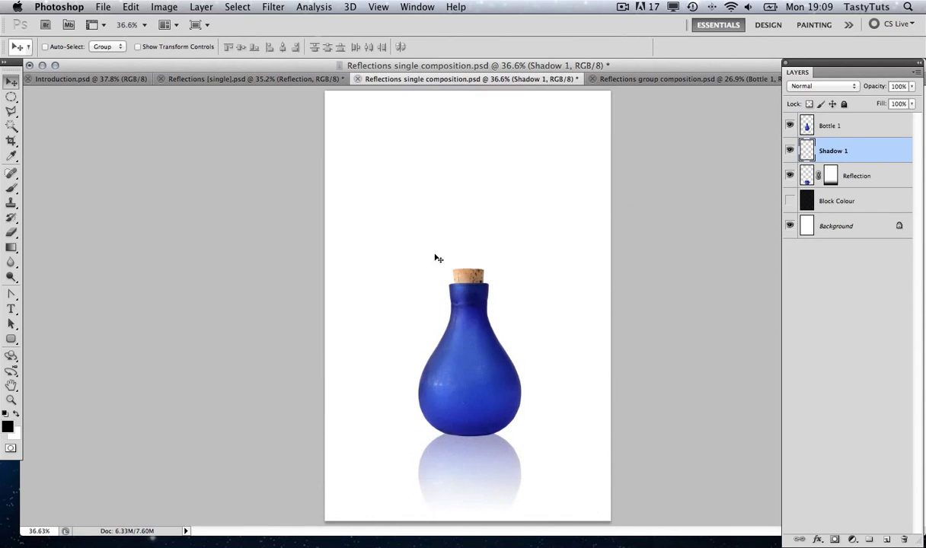
left_click(12, 189)
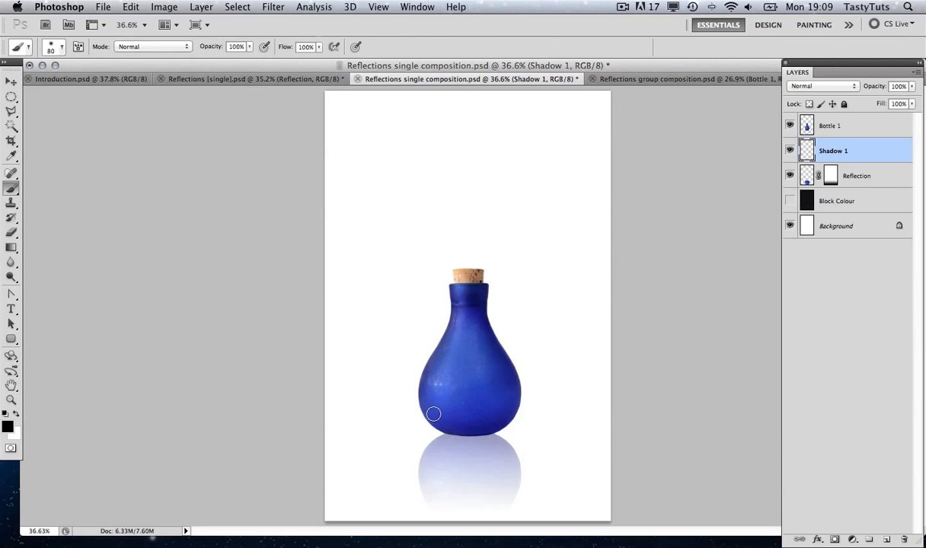
key("bracketright")
left_click(61, 47)
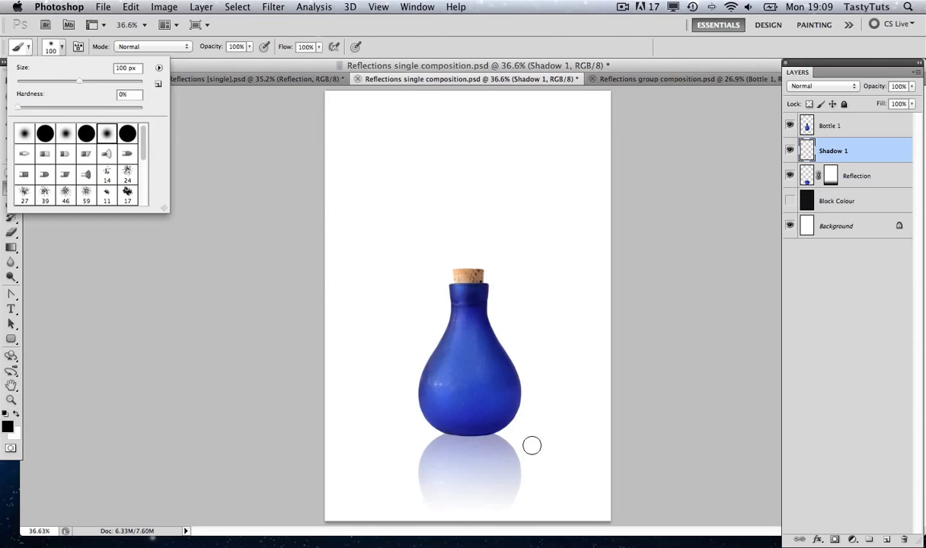
left_click(446, 428)
left_click_drag(447, 428, 487, 422)
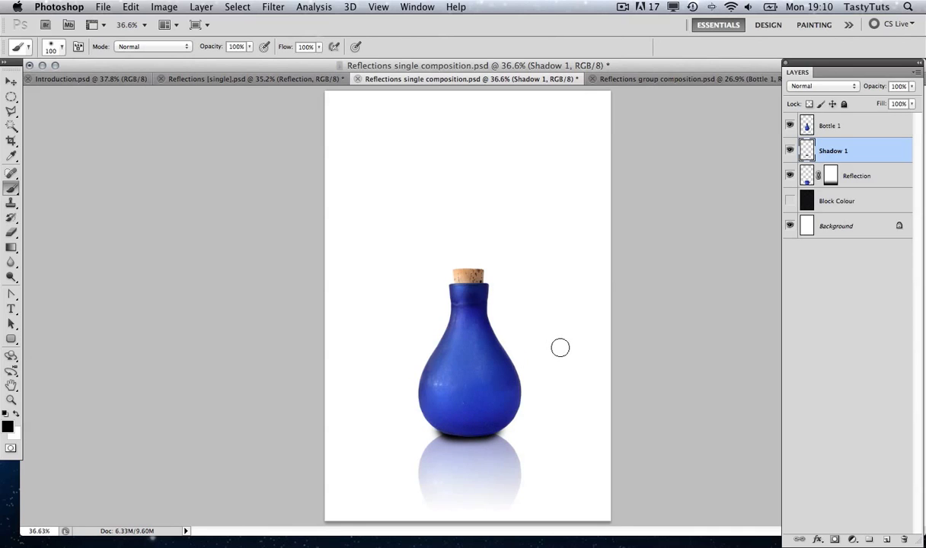
Step: Set the Shadow 1 layer's opacity to 70%
key("v")
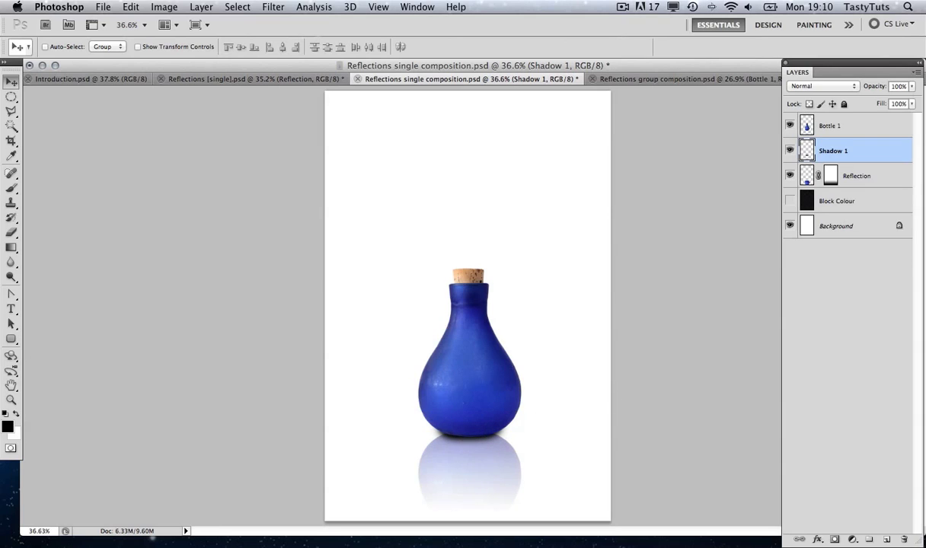
left_click(899, 86)
type("70")
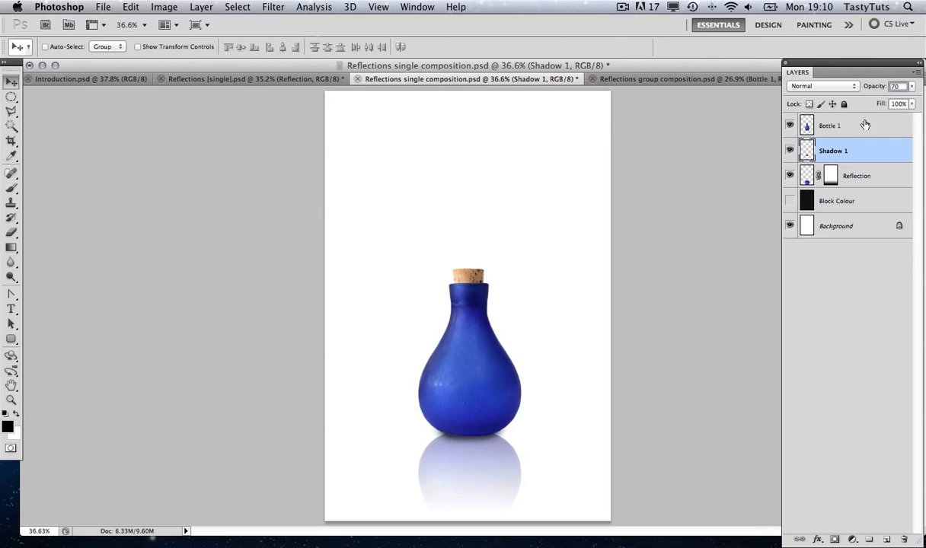
key("Return")
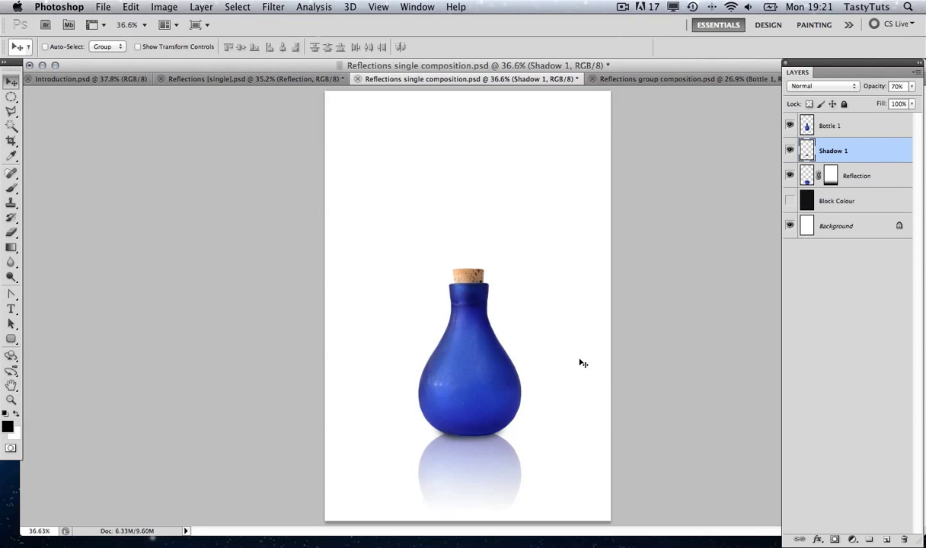
Step: Create another new layer and begin naming it Shadow 2
key("super+shift+n")
type("Shadow")
key("BackSpace")
key("BackSpace")
Step: Finish creating the Shadow 2 layer and draw an oval selection at the bottle's lower left
type("ow 2")
left_click(563, 247)
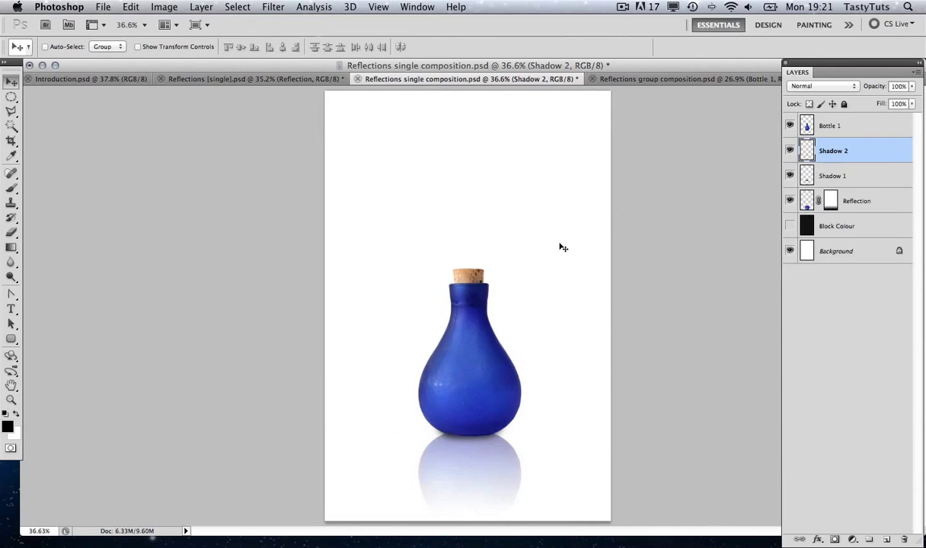
left_click(12, 98)
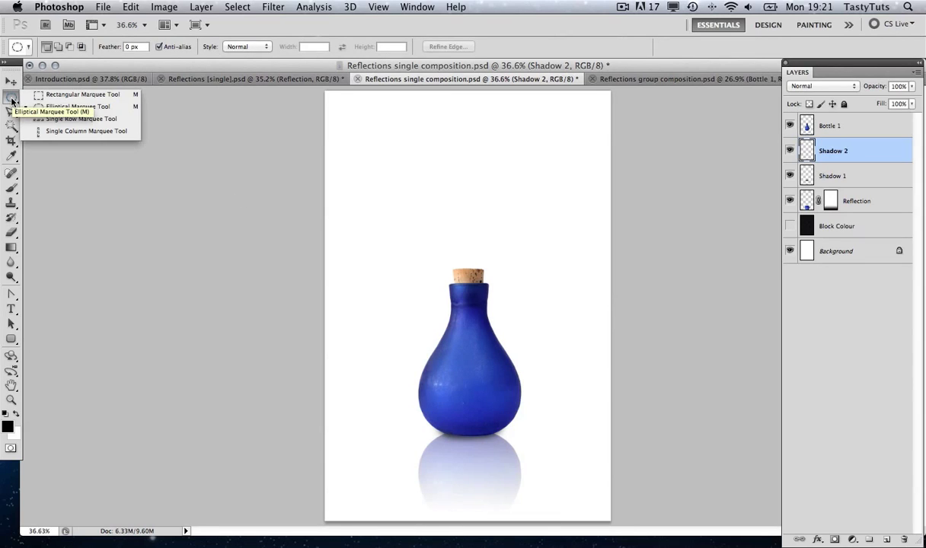
left_click(69, 106)
left_click_drag(397, 427, 463, 433)
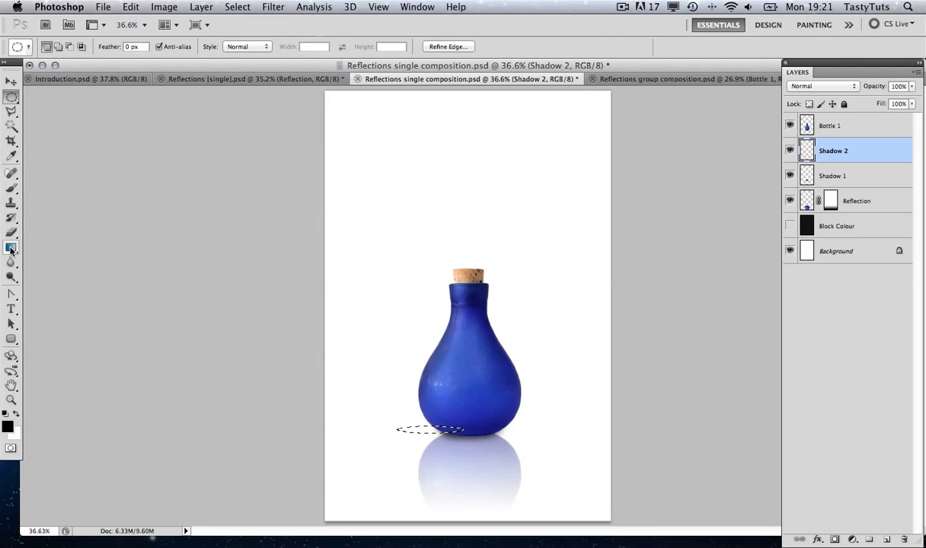
Step: Fill the oval with black, deselect, and nudge the shadow under the bottle's base
left_click_drag(12, 249, 56, 254)
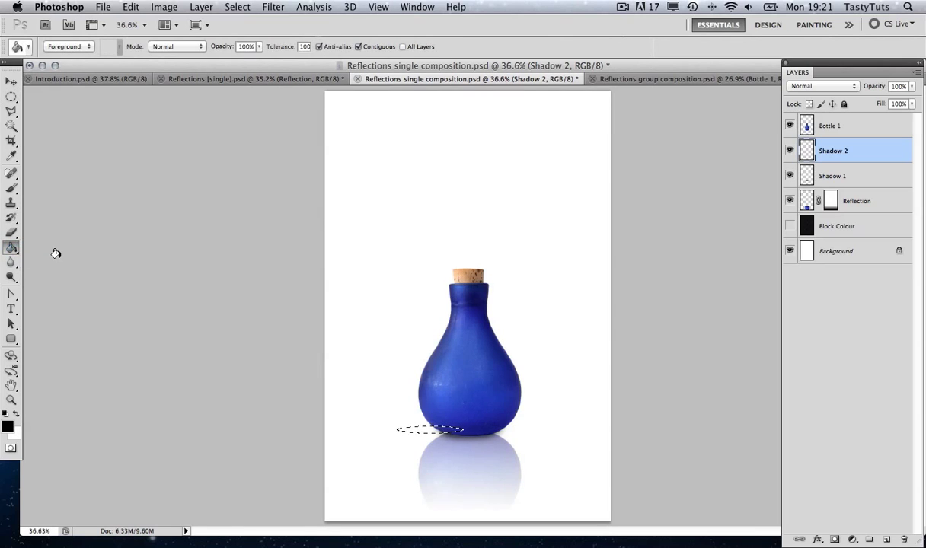
left_click(423, 428)
key("super+d")
key("v")
key("shift+Right")
key("shift+Right")
key("shift+Right")
key("shift+Right")
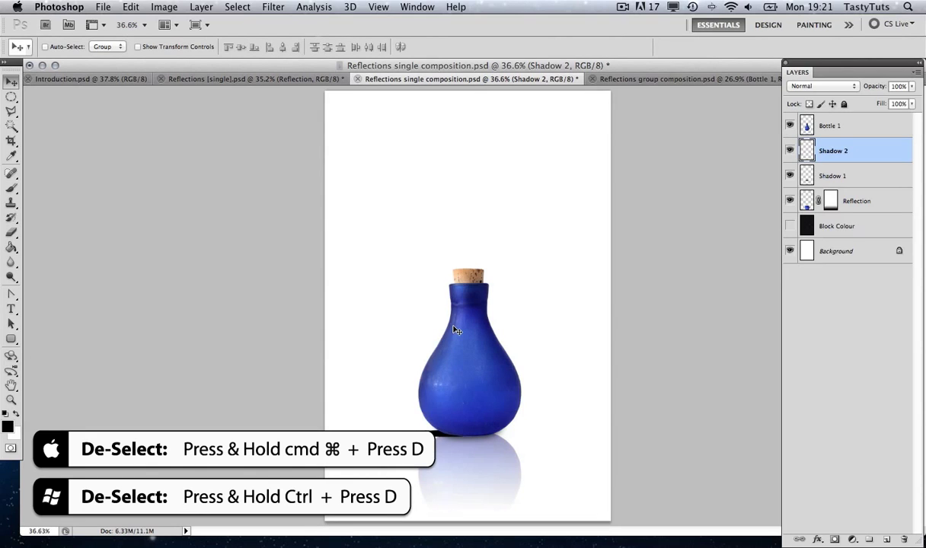
key("shift+Left")
key("shift+Left")
key("shift+Left")
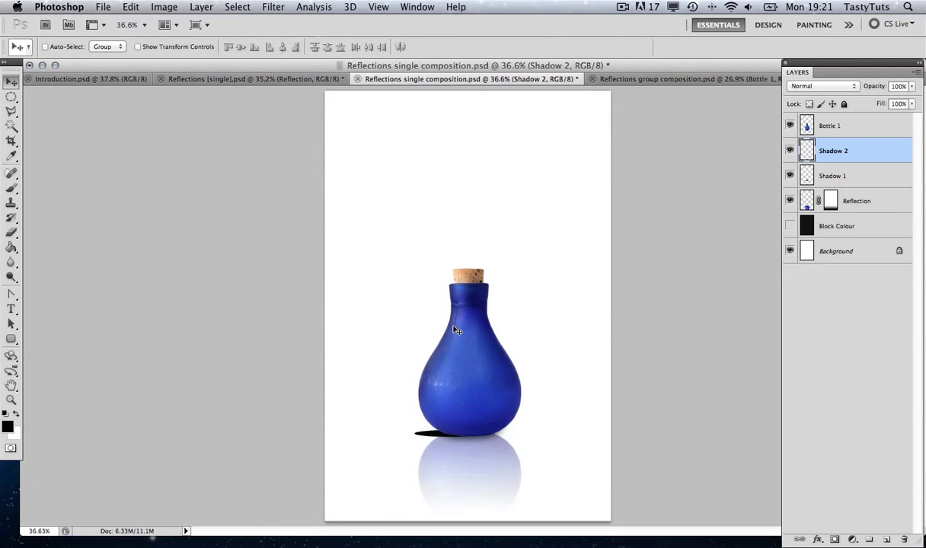
Step: Apply a Gaussian Blur with a 10-pixel radius to the black oval shadow
left_click(261, 7)
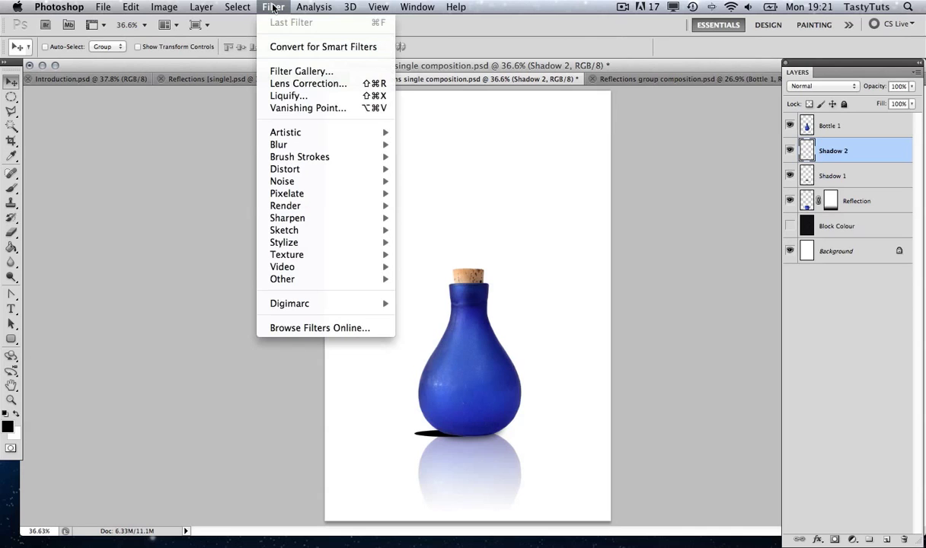
mouse_move(314, 142)
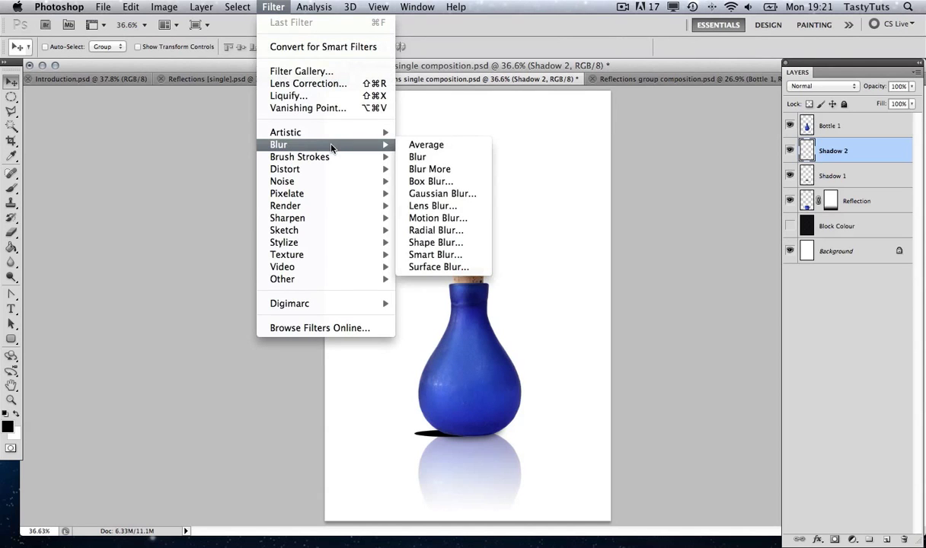
left_click(437, 193)
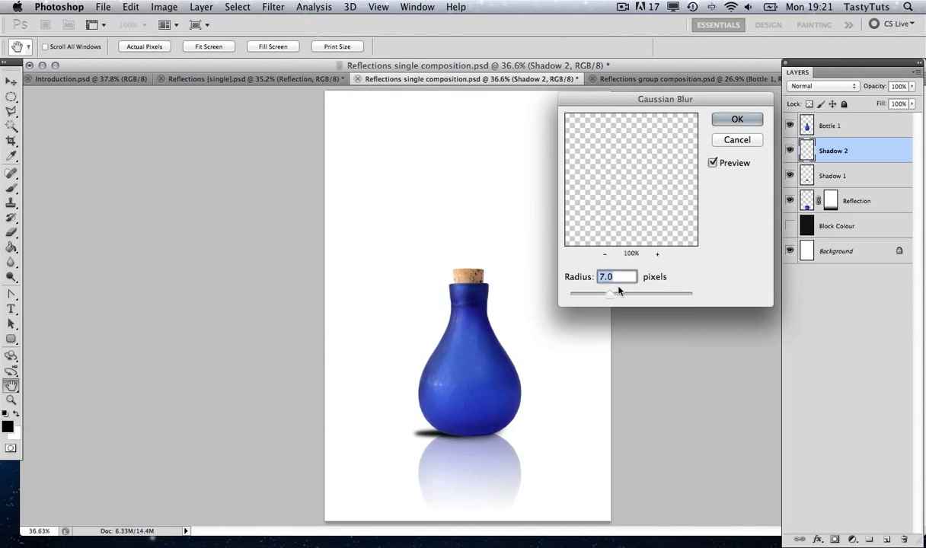
left_click_drag(625, 294, 628, 295)
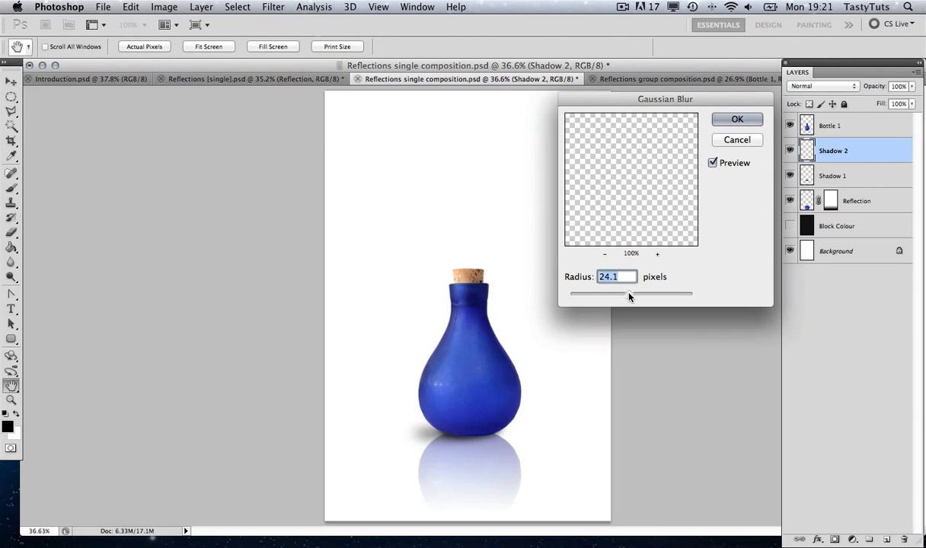
type("10")
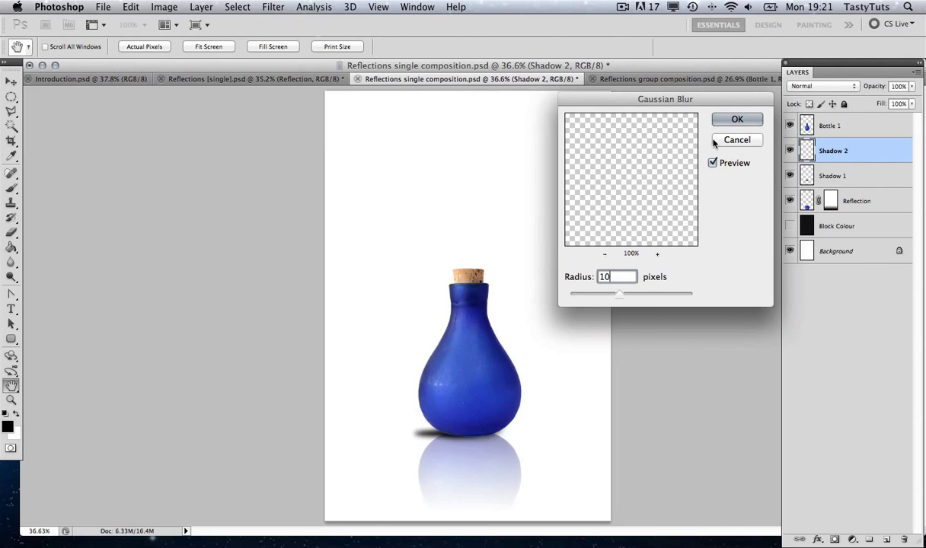
left_click(722, 121)
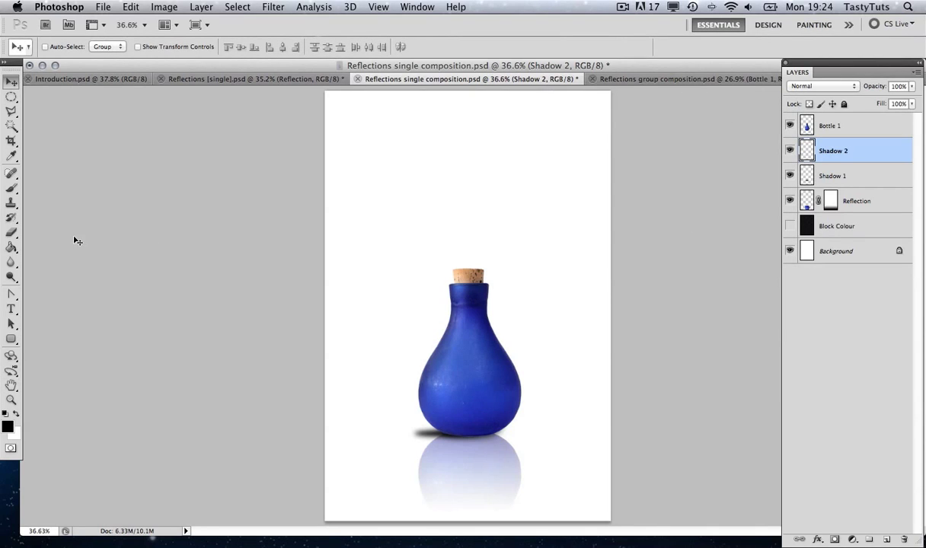
Step: Set up the Eraser with a 215 px brush at 55% opacity
left_click(11, 233)
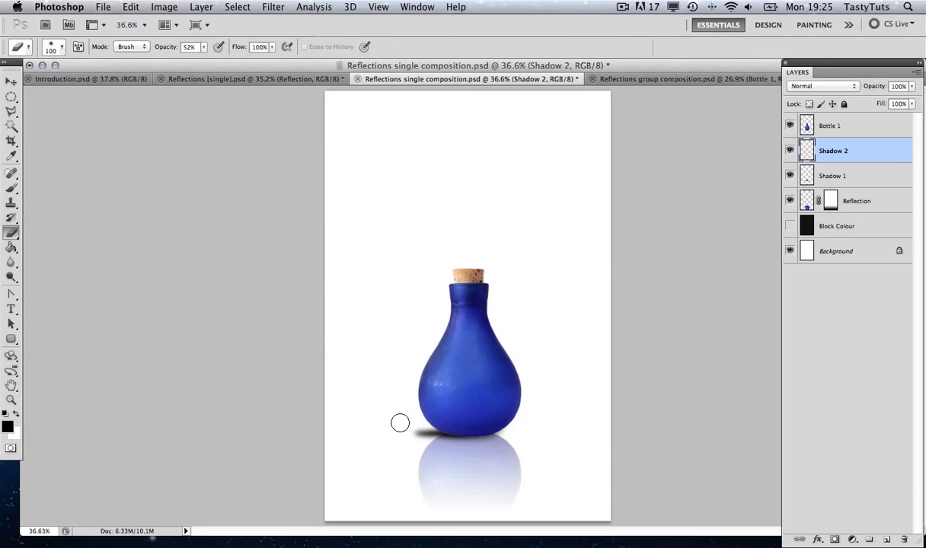
left_click(61, 45)
left_click_drag(77, 85, 113, 79)
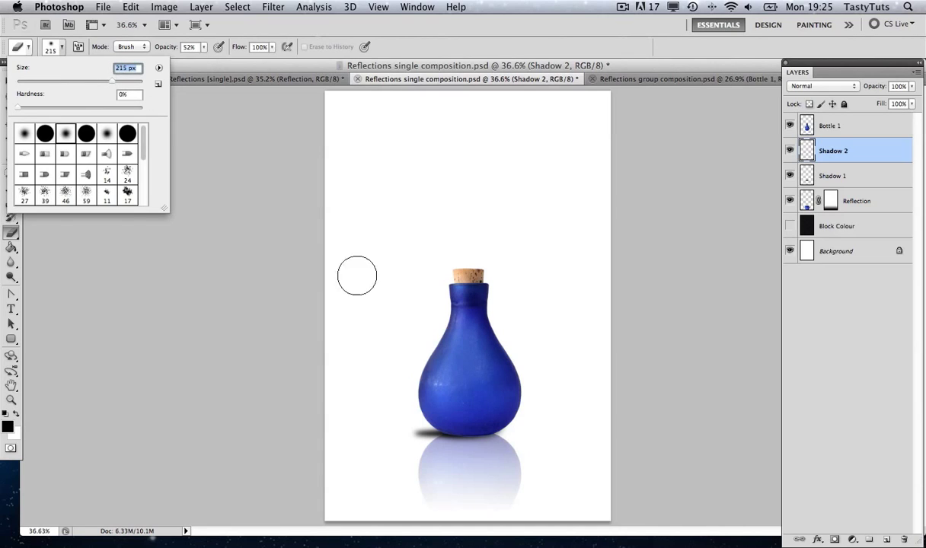
key("Return")
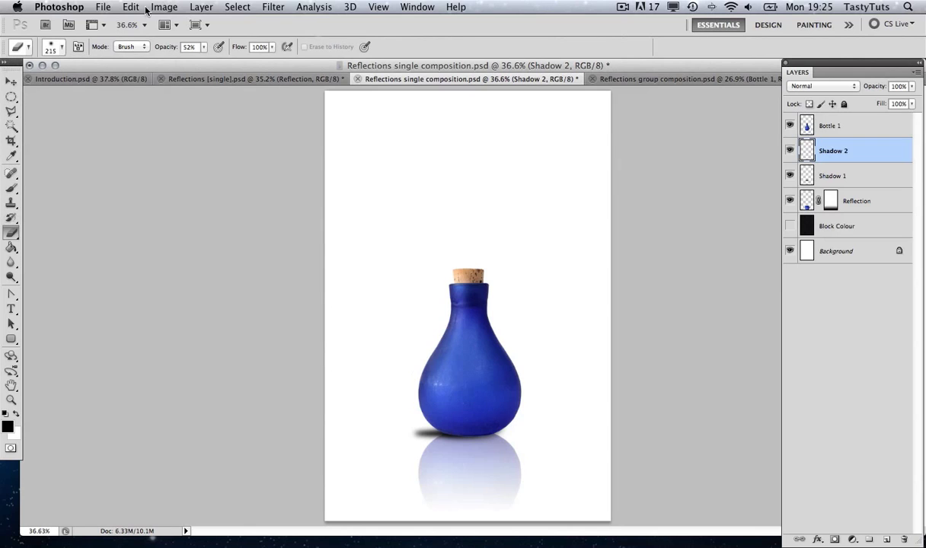
left_click(205, 48)
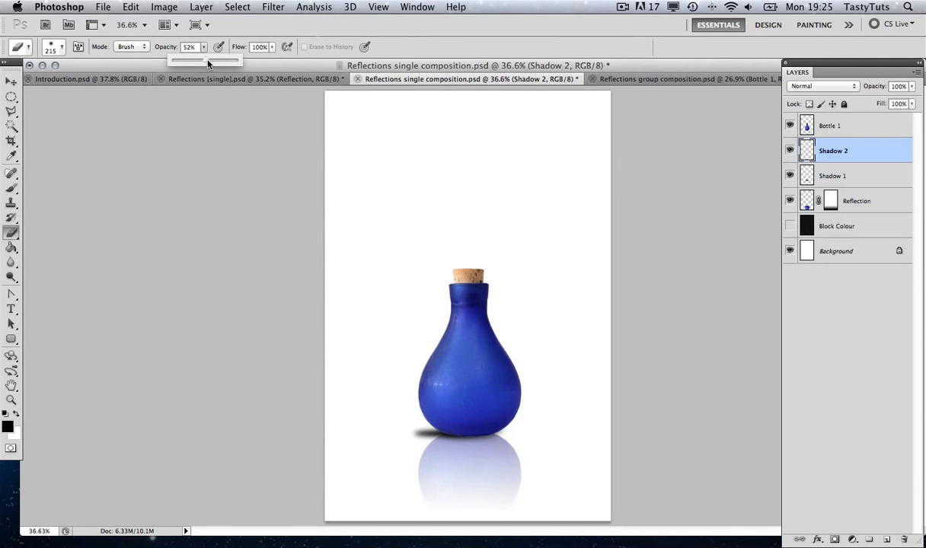
left_click(365, 303)
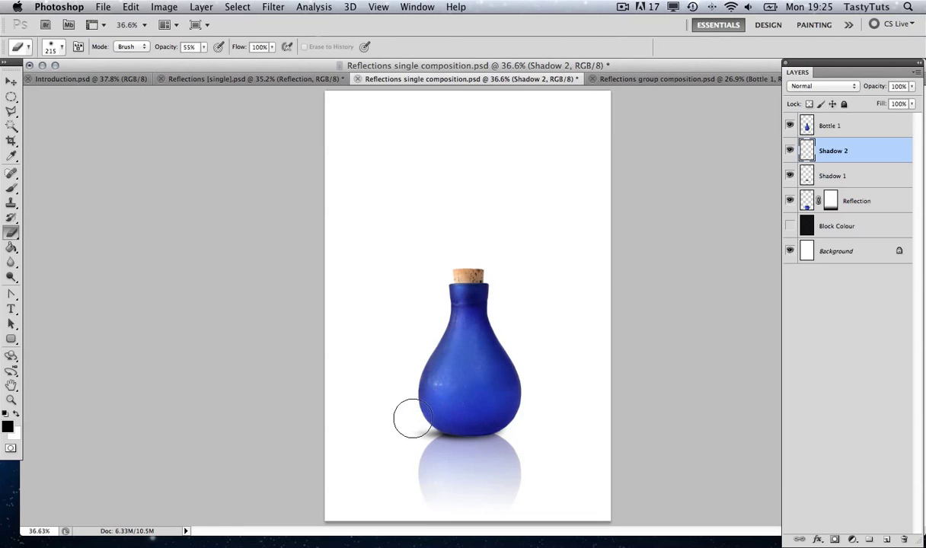
Step: Erase the outer parts of the Shadow 2 blur around the bottle's base
mouse_move(434, 412)
left_mouse_down()
mouse_move(409, 439)
mouse_move(399, 384)
mouse_move(440, 389)
mouse_move(438, 409)
left_mouse_up()
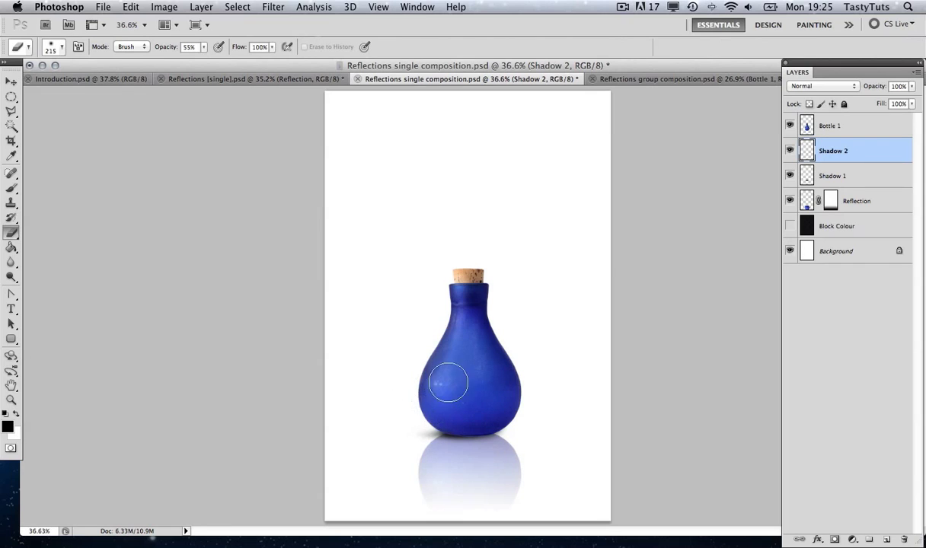
key("v")
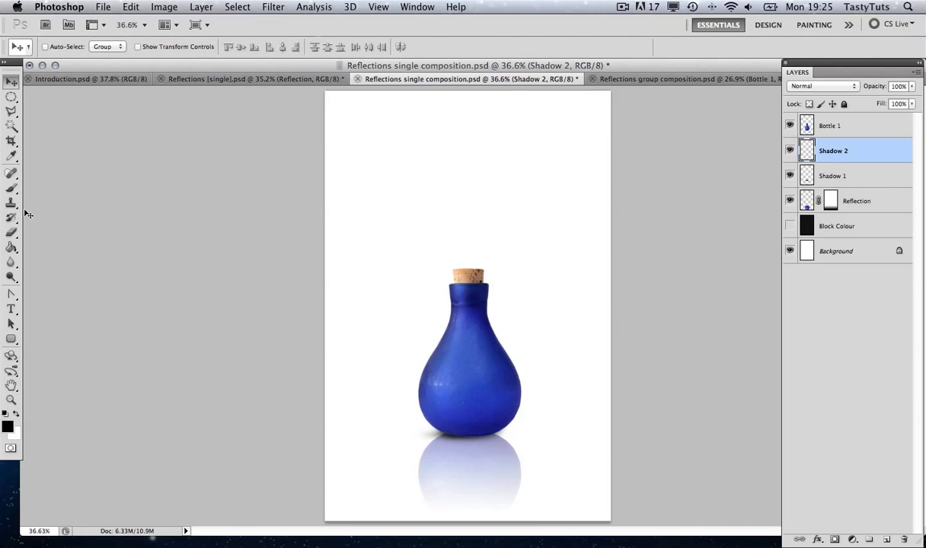
left_click(7, 235)
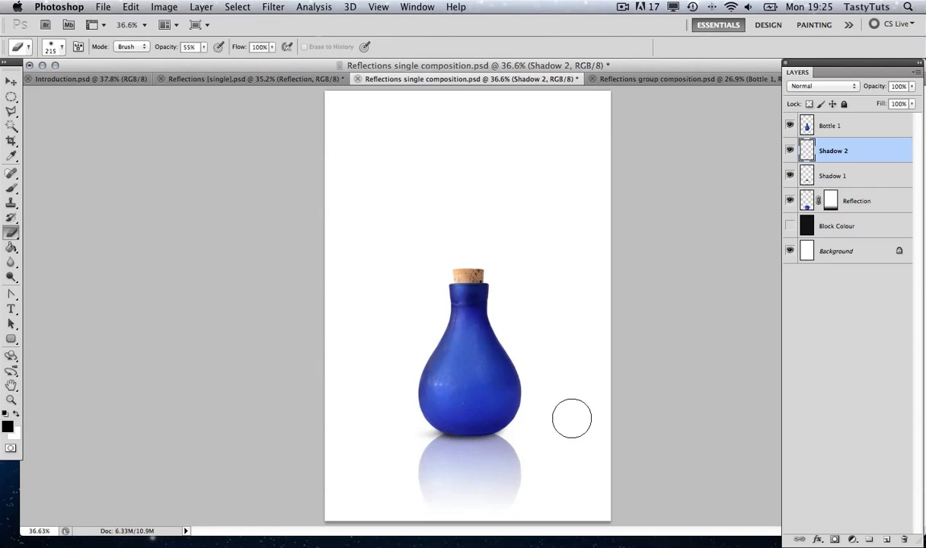
key("v")
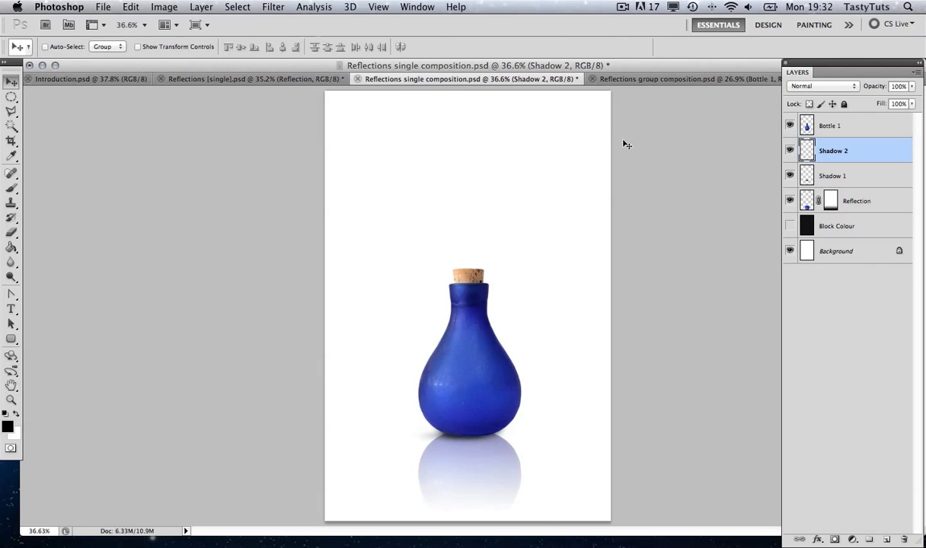
Step: Switch to the Reflections group composition.psd document
left_click(614, 78)
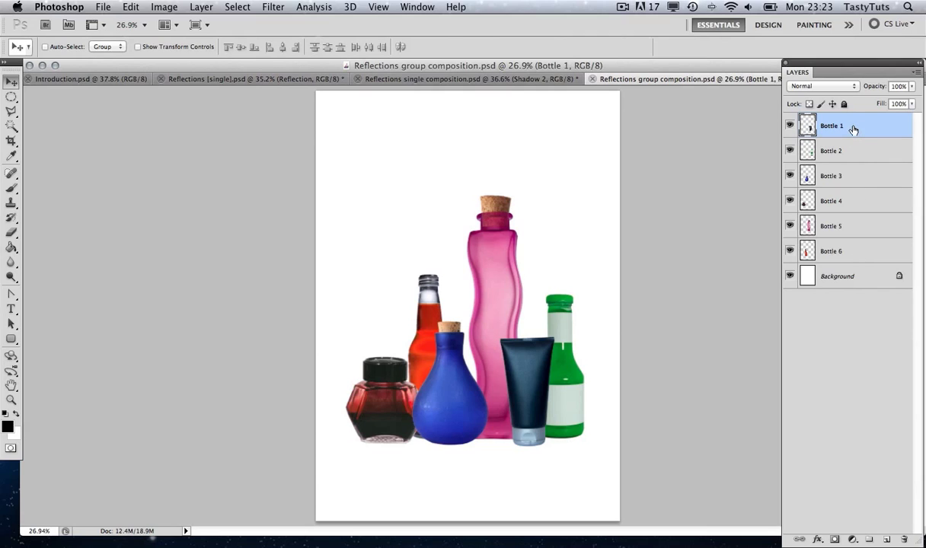
Step: Duplicate the six selected bottle layers as Bottle 1 copy through Bottle 6 copy
left_click(854, 259, "shift")
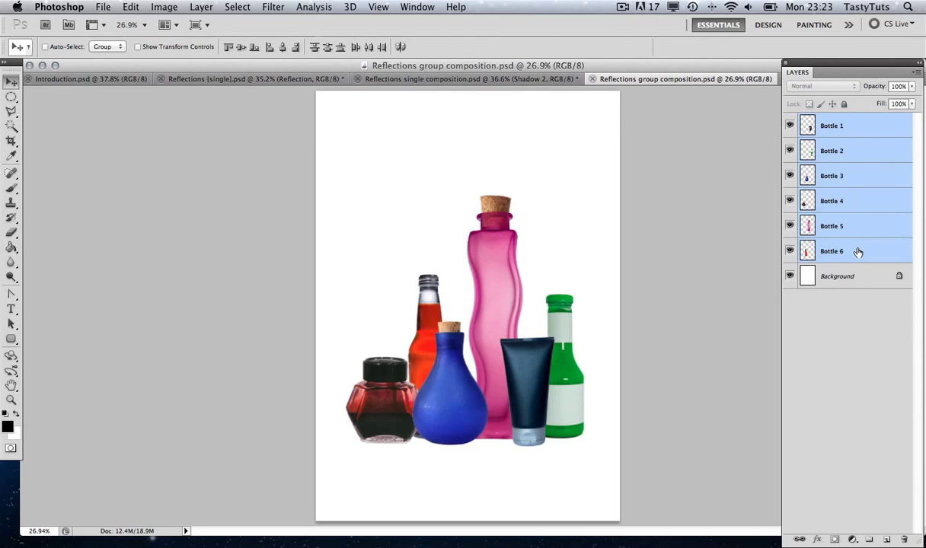
right_click(858, 251)
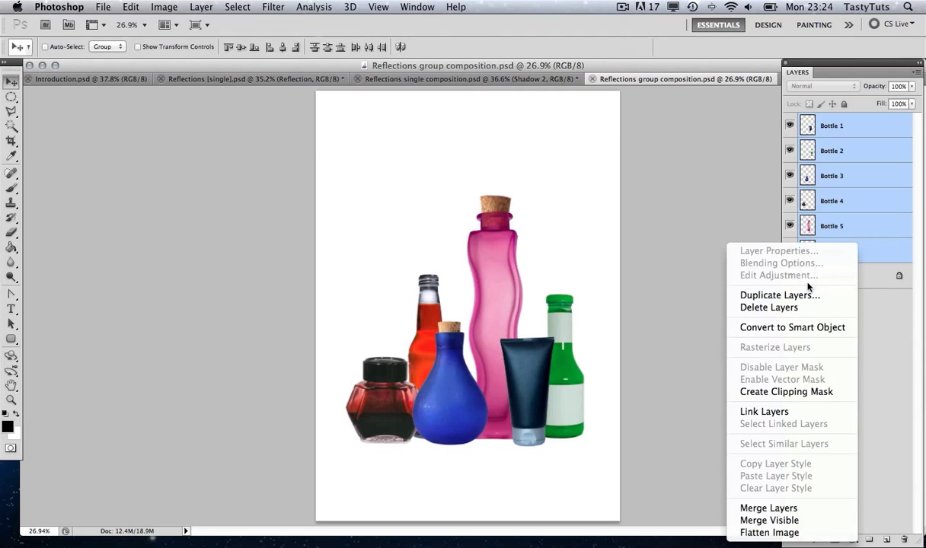
left_click(805, 300)
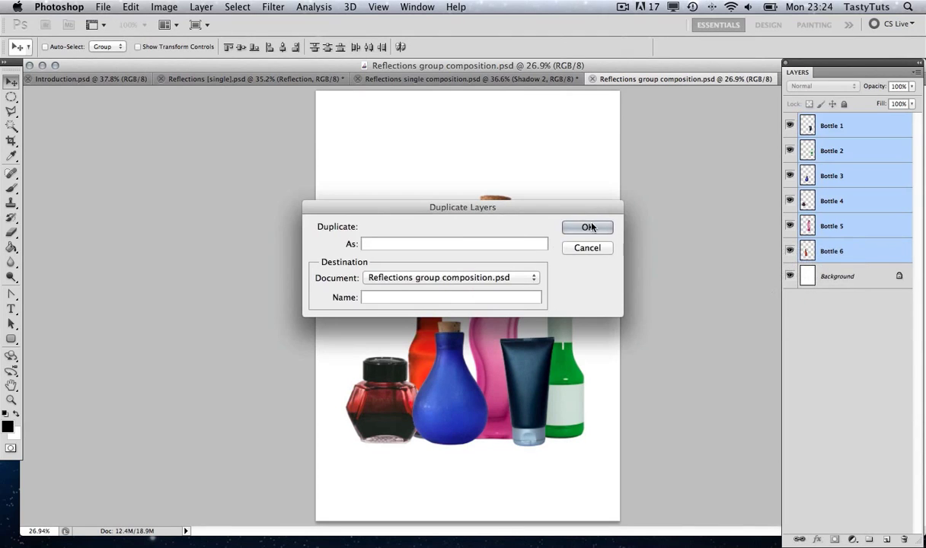
left_click(590, 228)
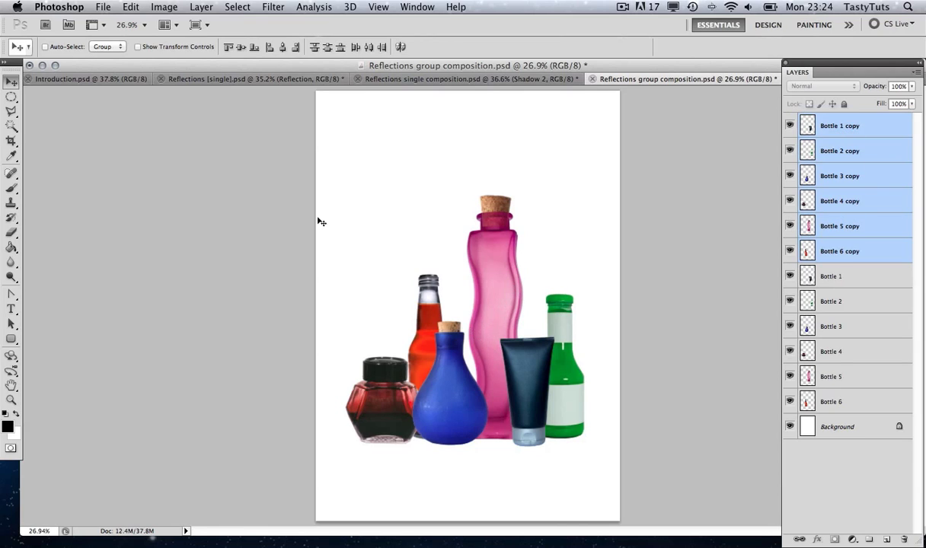
Step: Flip the bottle copies vertically, drag them beneath the bottles, and stack their layers below the originals
left_click(131, 8)
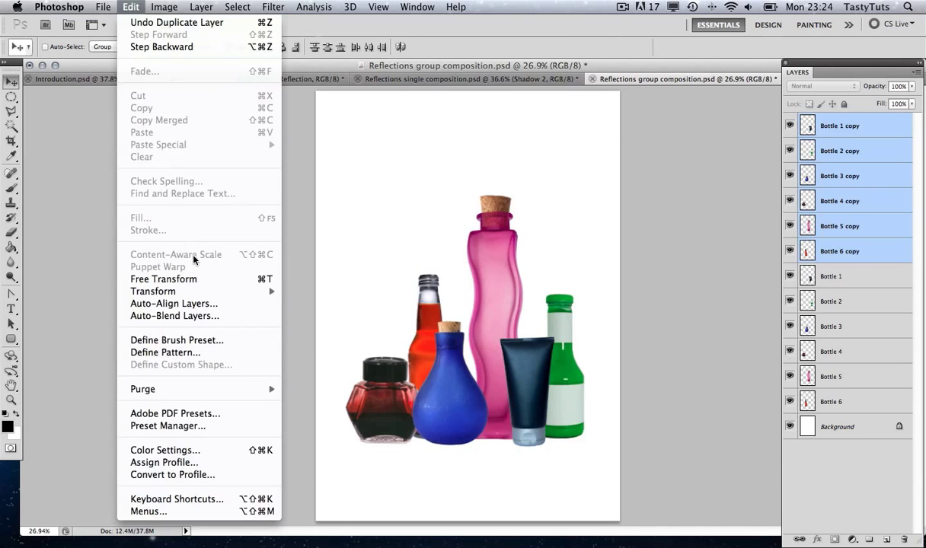
mouse_move(190, 291)
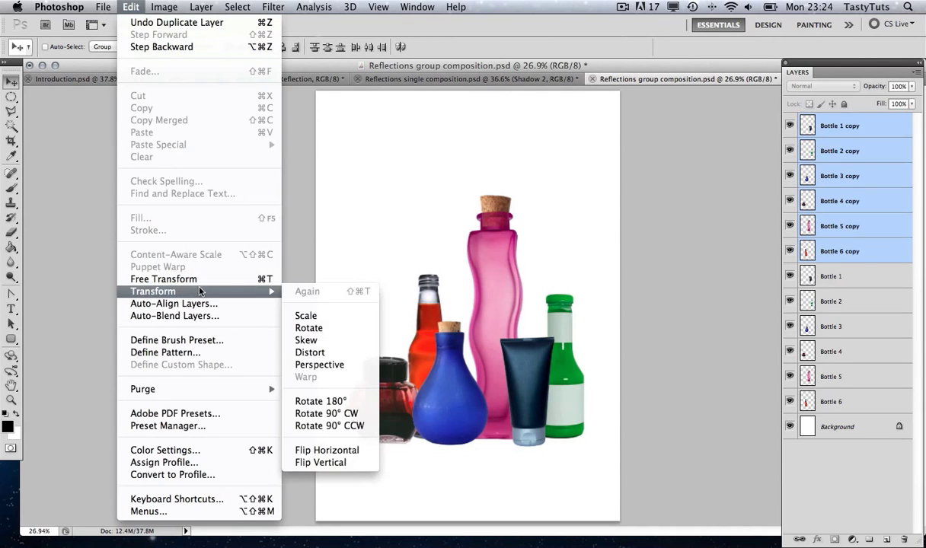
left_click(321, 463)
left_click_drag(490, 219, 491, 464)
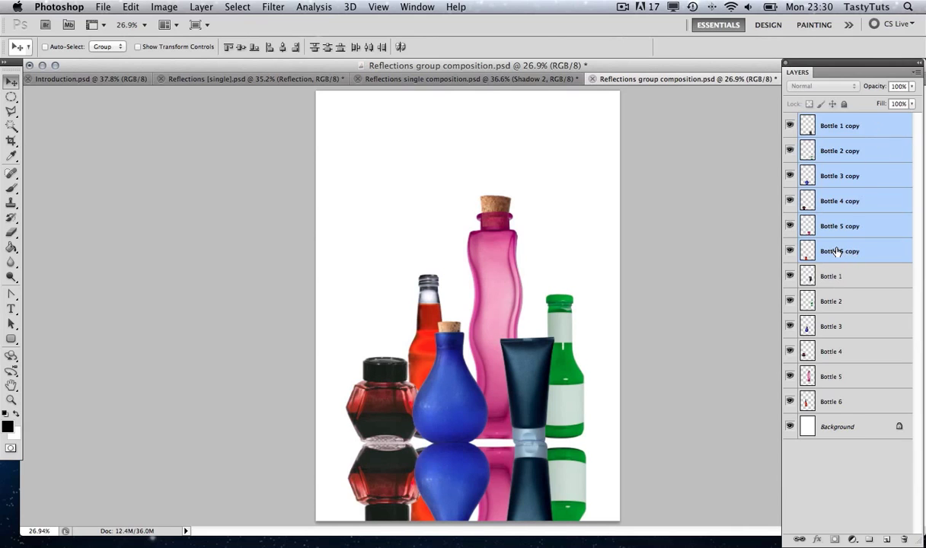
left_click_drag(837, 252, 837, 418)
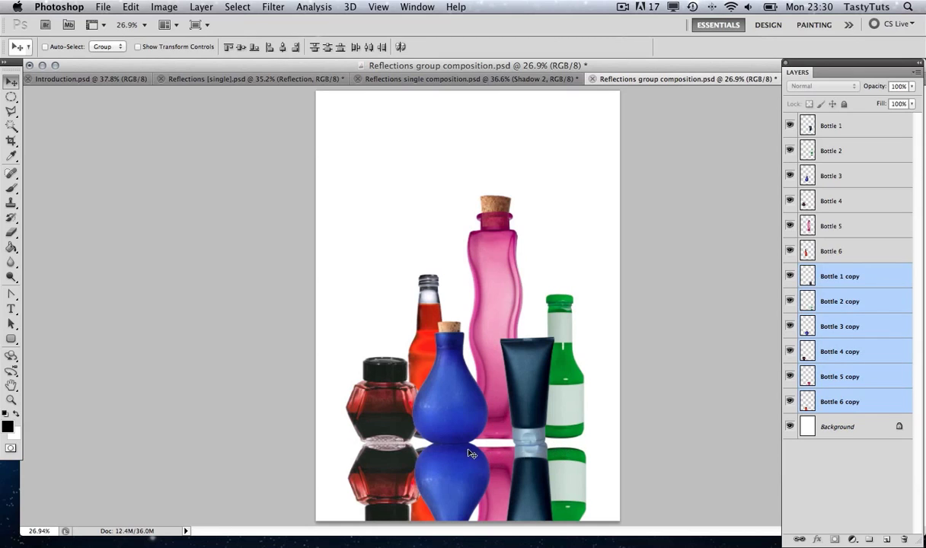
Step: Nudge the Bottle 2 copy, pink and orange bottle reflections up against their bottles
right_click(569, 464)
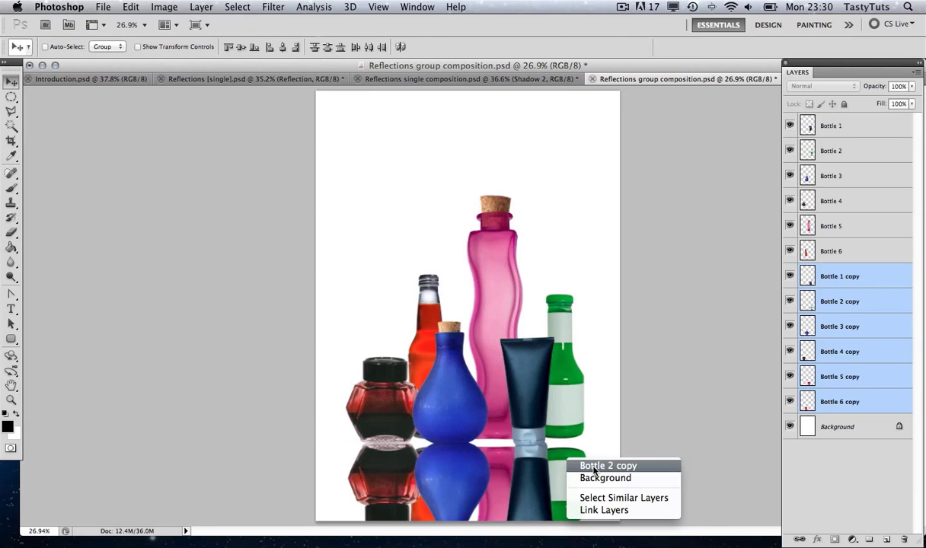
left_click(594, 466)
key("Up")
key("Up")
key("Up")
key("Up")
key("Up")
key("Up")
key("Up")
key("Up")
key("Up")
key("Up")
key("Up")
key("Up")
key("Up")
key("Up")
key("Up")
key("Up")
key("Up")
key("Up")
key("Up")
key("Up")
key("Up")
key("Up")
key("Up")
key("Up")
key("Up")
right_click(500, 457)
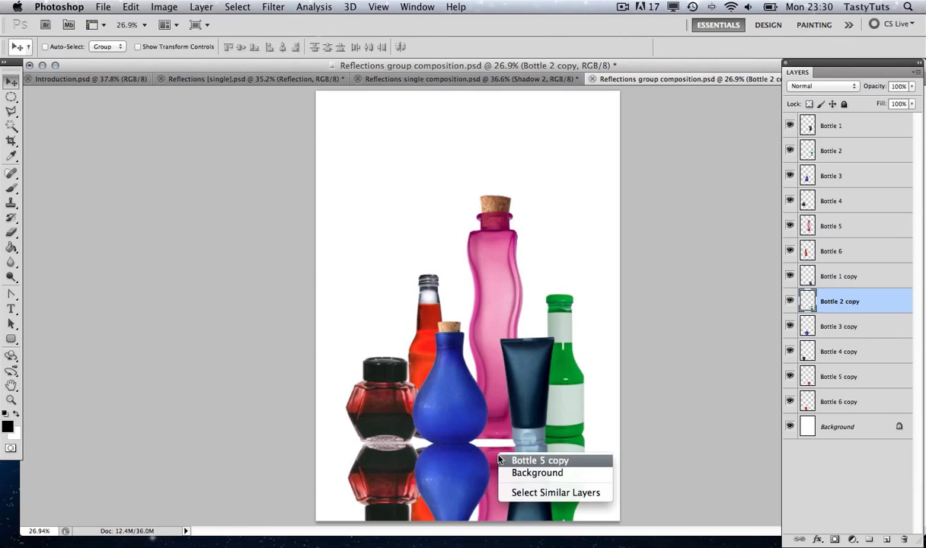
left_click(517, 461)
key("Up")
key("Up")
key("Up")
key("Up")
key("Up")
key("Up")
key("Up")
key("Up")
key("Up")
key("Up")
key("Up")
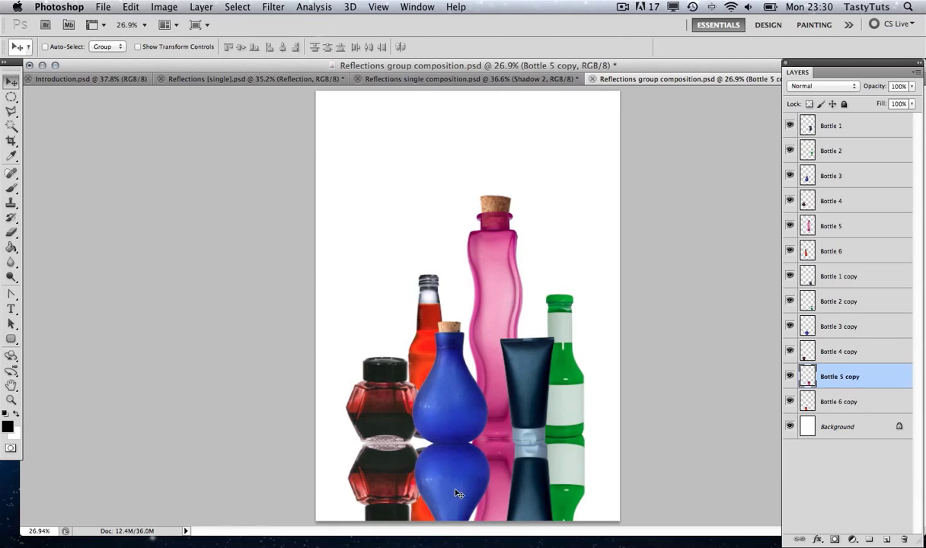
right_click(426, 494)
left_click(444, 502)
key("Up")
key("Up")
key("Up")
key("Up")
key("Up")
key("Up")
key("Up")
key("Up")
key("Up")
key("Up")
Step: Select the ink jar, blue bottle and Bottle 1 copy reflection layers to align them with their bottles
right_click(382, 473)
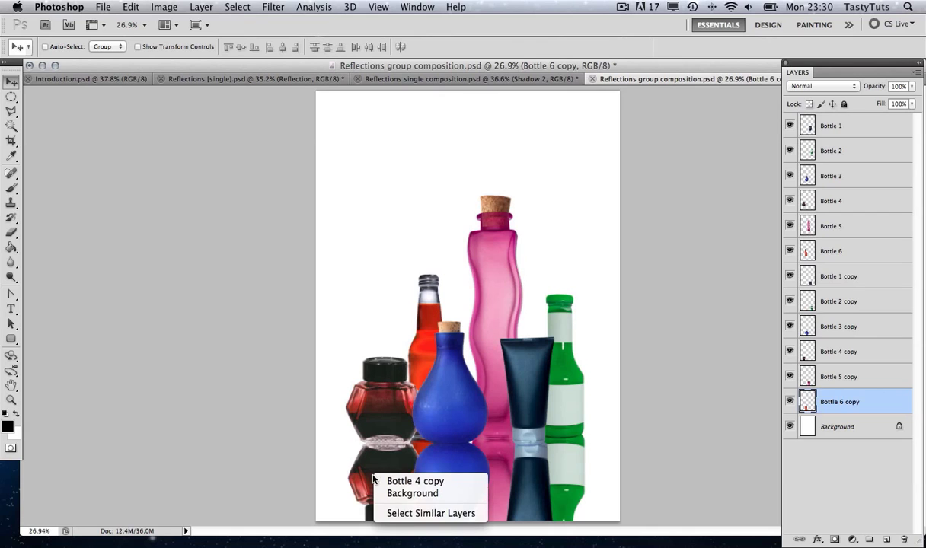
left_click(386, 484)
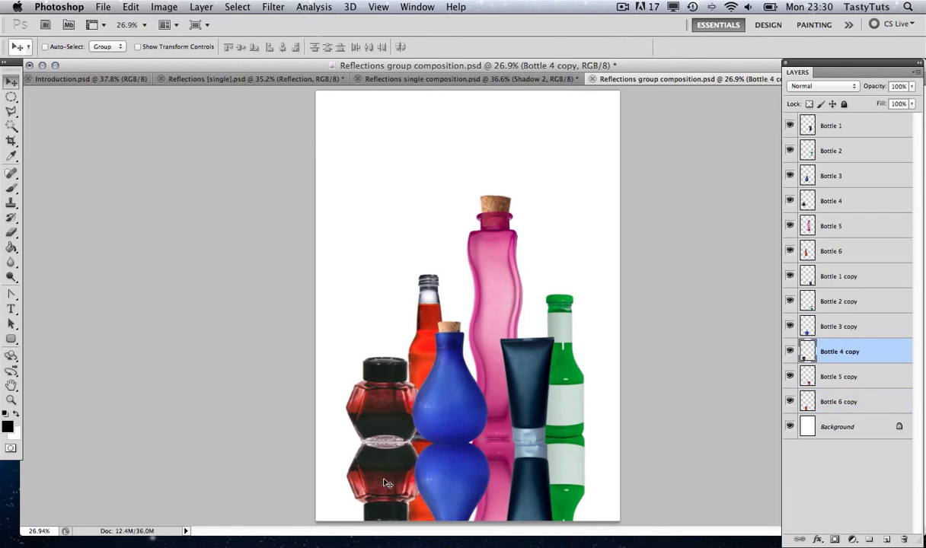
right_click(463, 475)
left_click(466, 477)
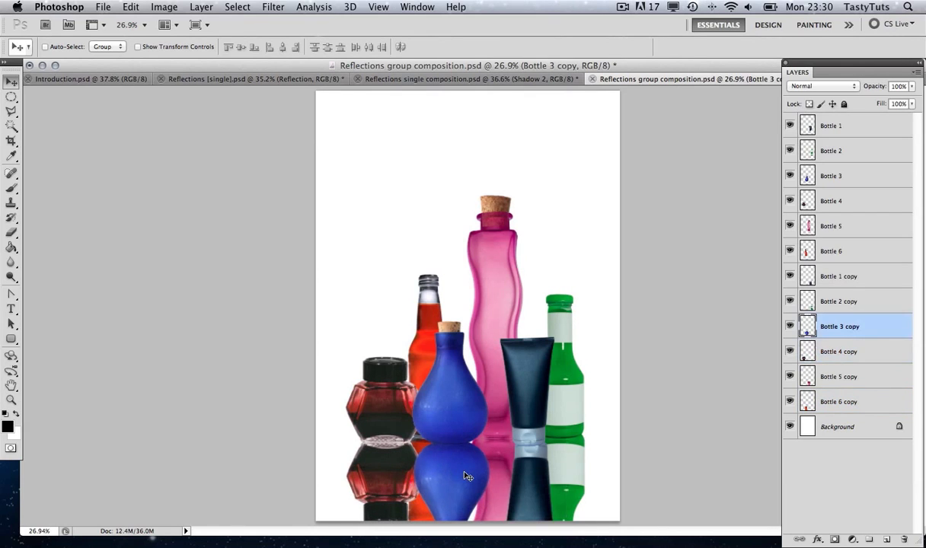
right_click(541, 467)
left_click(553, 475)
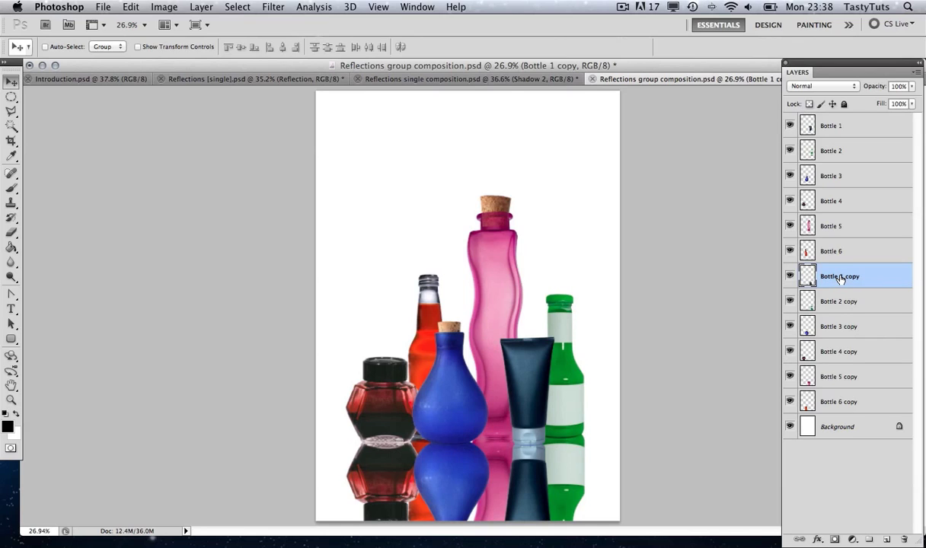
Step: Group Bottle 1 copy through Bottle 6 copy with Cmd+G and name the group 'Reflection'
left_click(837, 404, "shift")
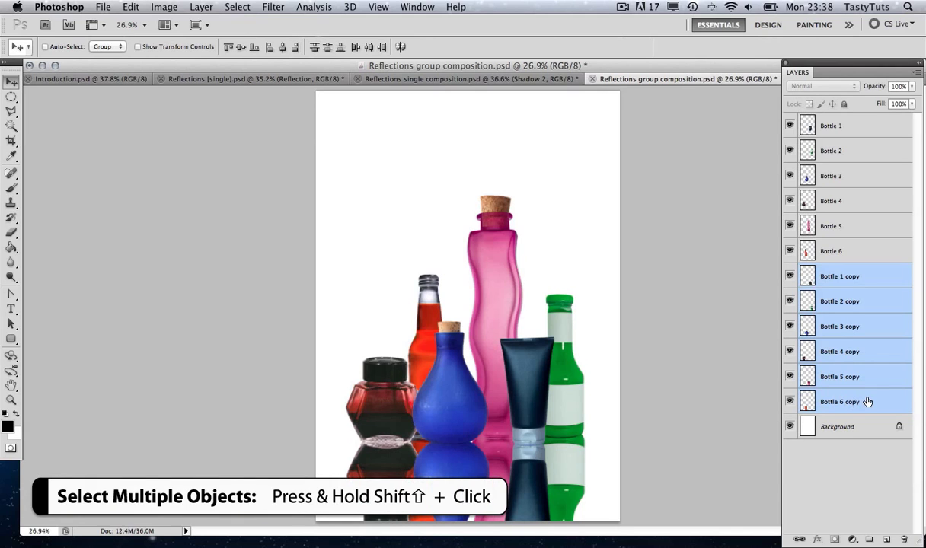
key("super+g")
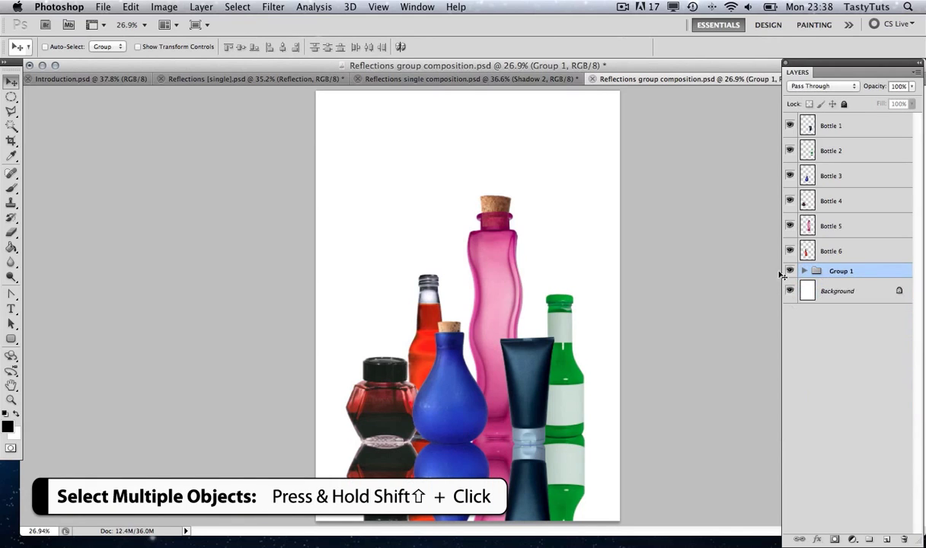
left_click(789, 271)
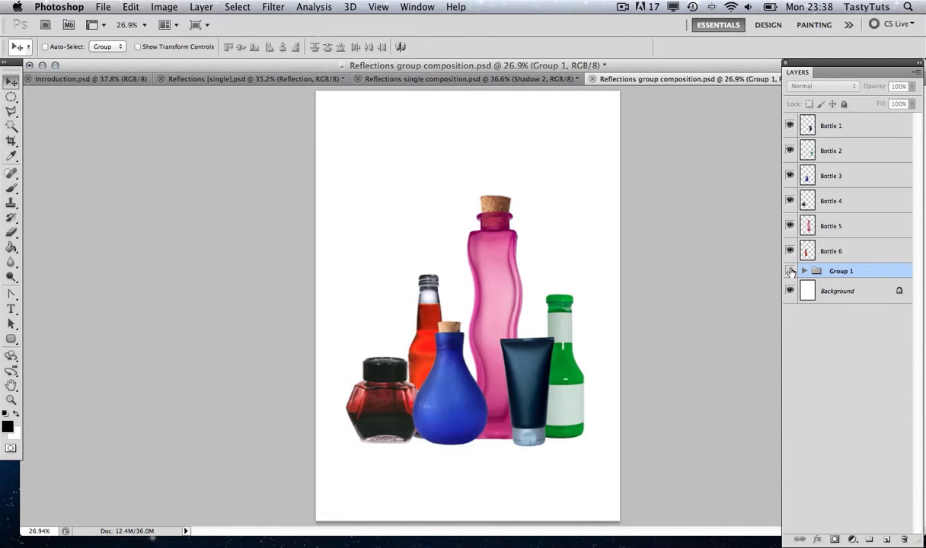
left_click(790, 271)
double_click(835, 272)
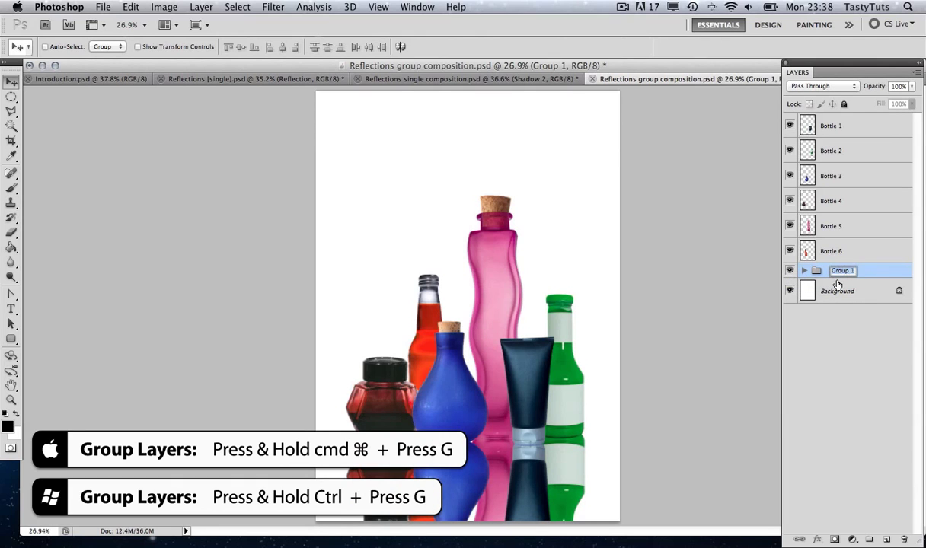
type("Reflection")
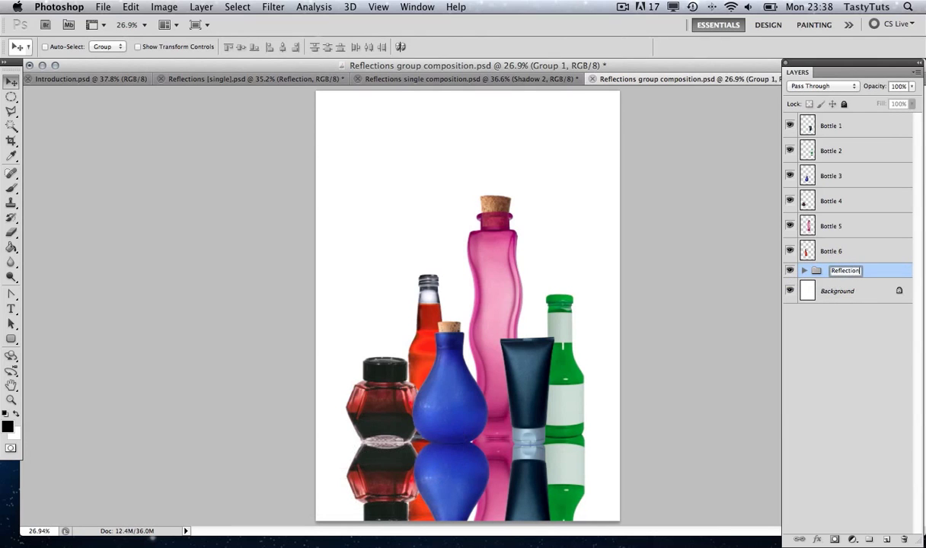
key("Return")
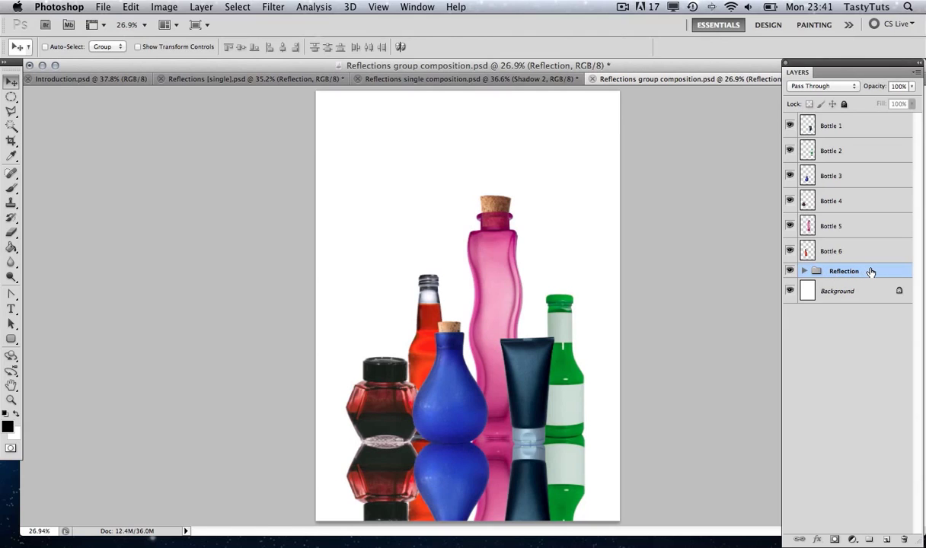
Step: Add a layer mask to the Reflection group and drag a gradient fading the reflections to white
left_click(835, 539)
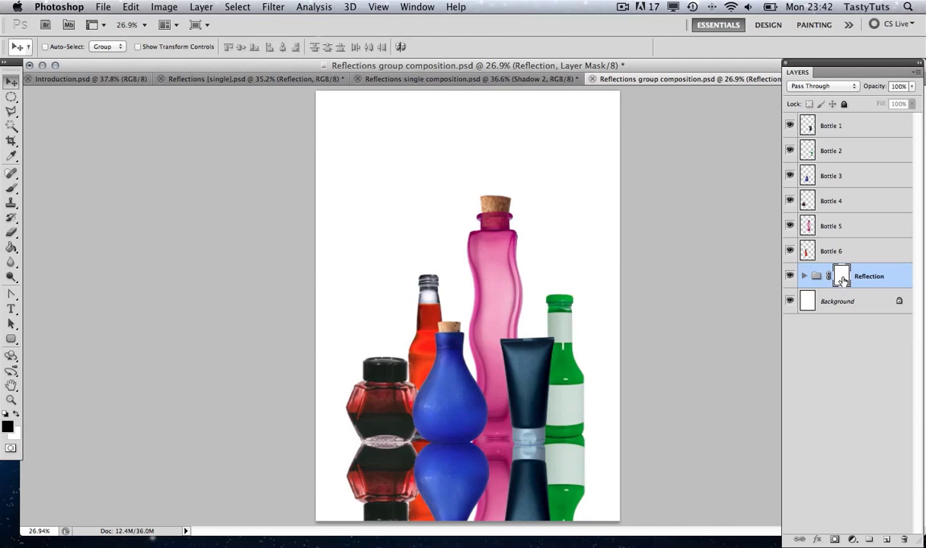
left_click(12, 248)
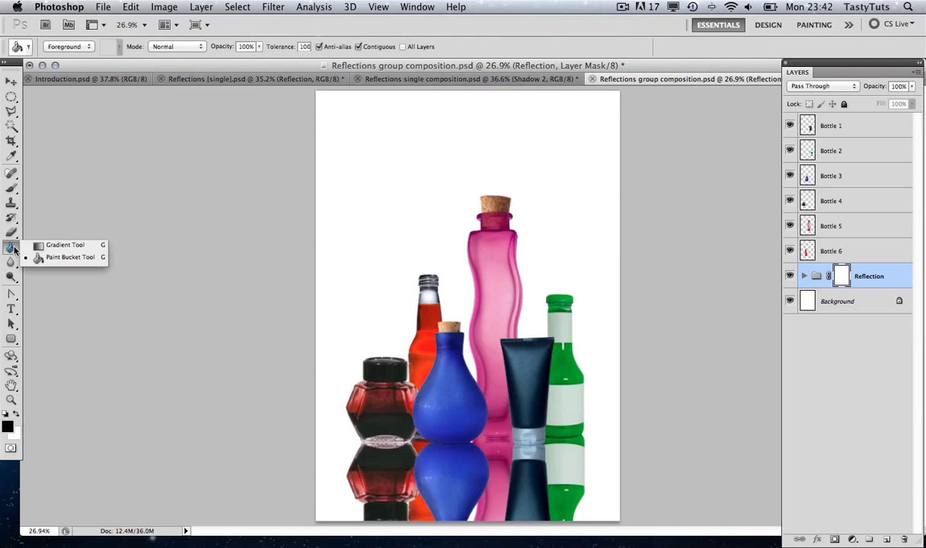
left_click(68, 245)
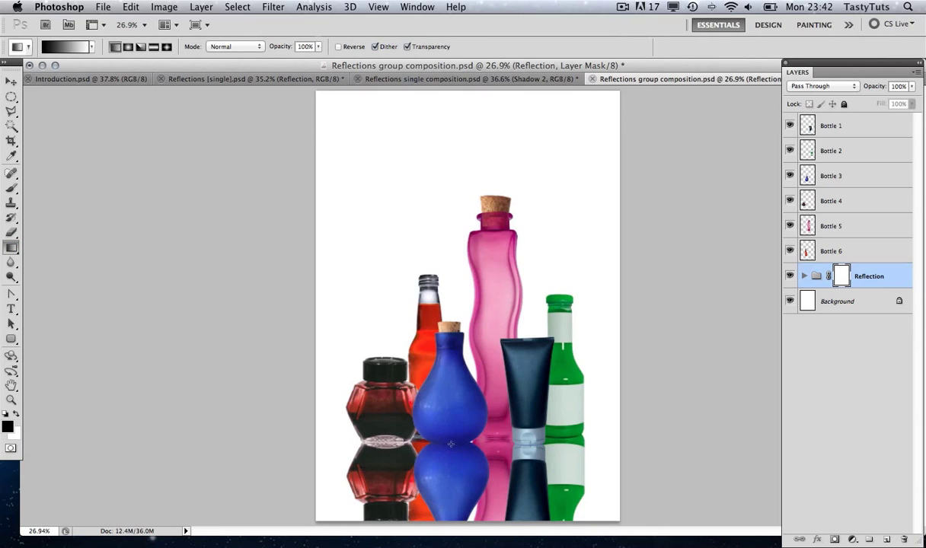
left_click_drag(452, 509, 448, 492)
left_click_drag(448, 435, 449, 436)
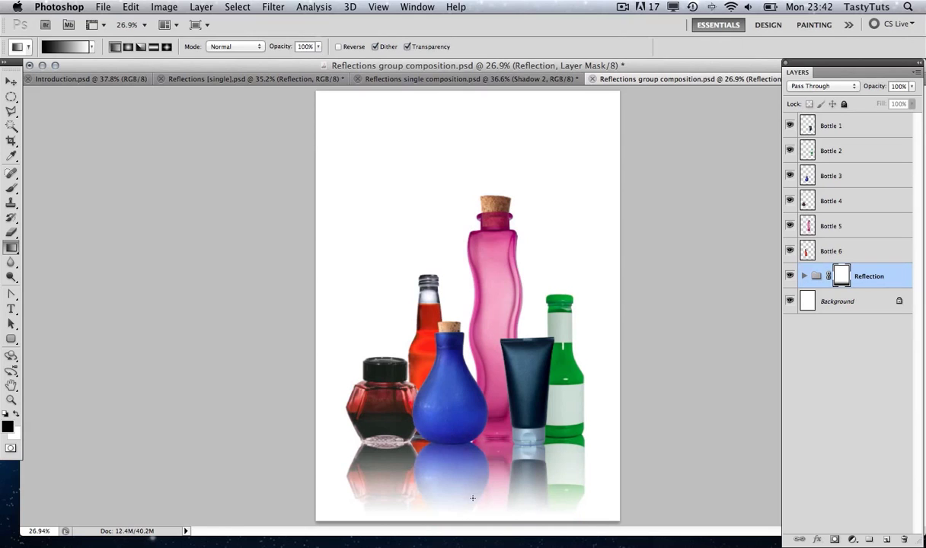
left_click_drag(465, 480, 467, 425)
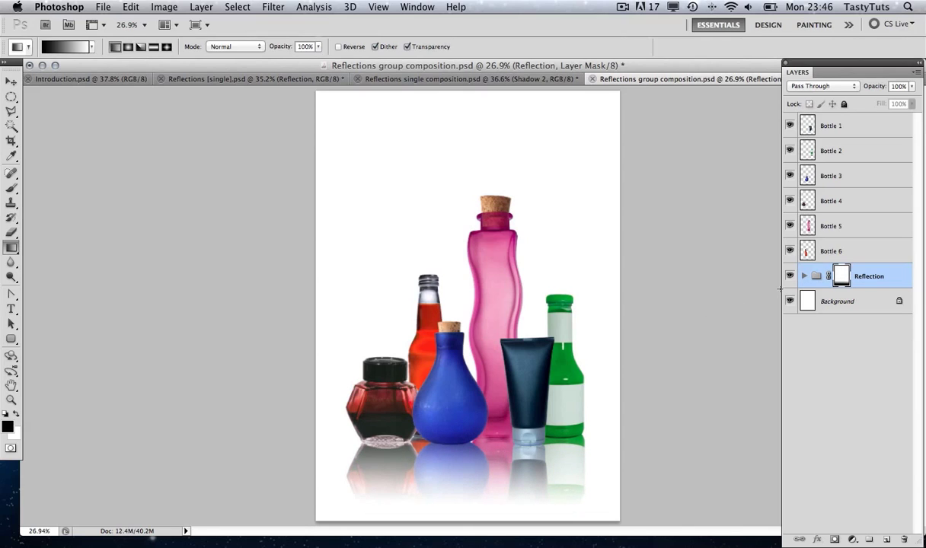
Step: Set the Reflection group's opacity to 79% and zoom in on the bottle bases
left_click(912, 88)
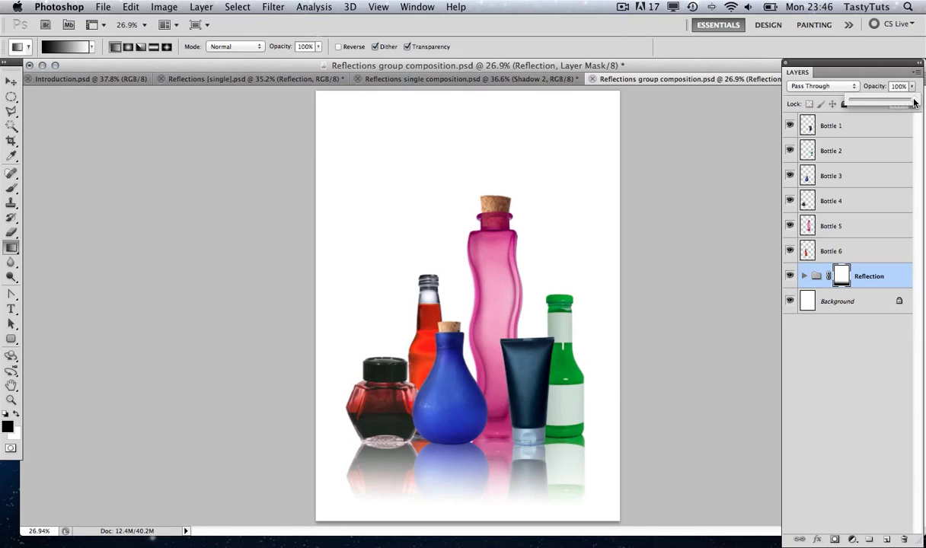
left_click_drag(868, 102, 907, 99)
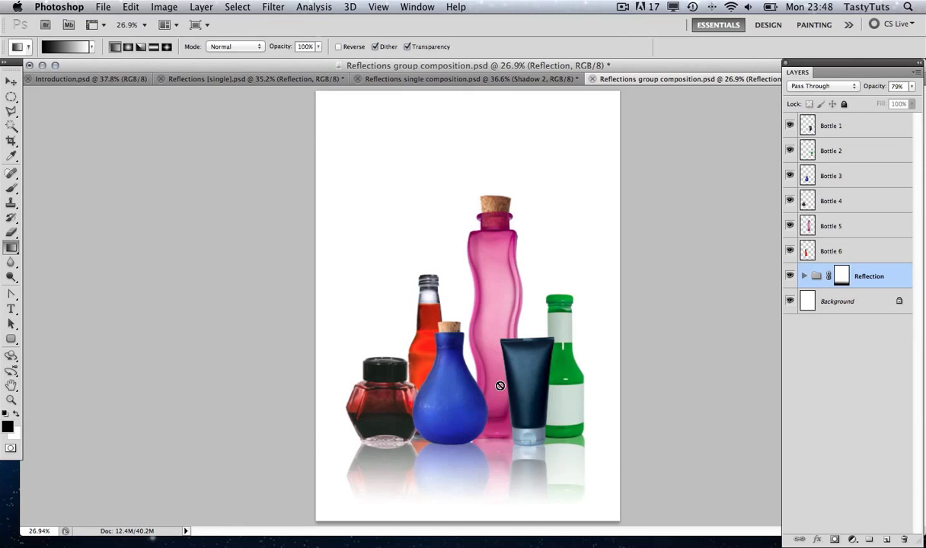
key("z")
left_click_drag(483, 382, 418, 262)
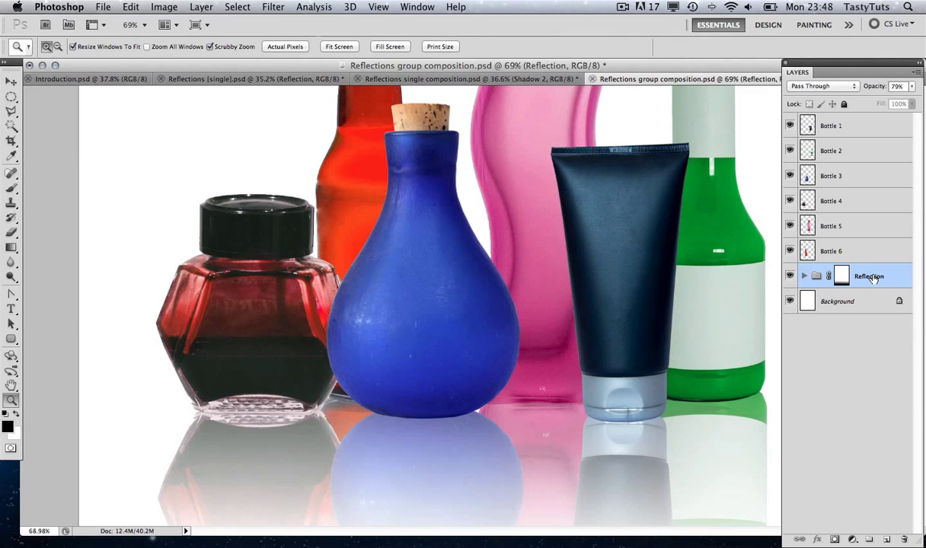
Step: Create a new empty layer named 'Shadow 1' above the Reflection group, then pick the Brush tool
key("super+shift+n")
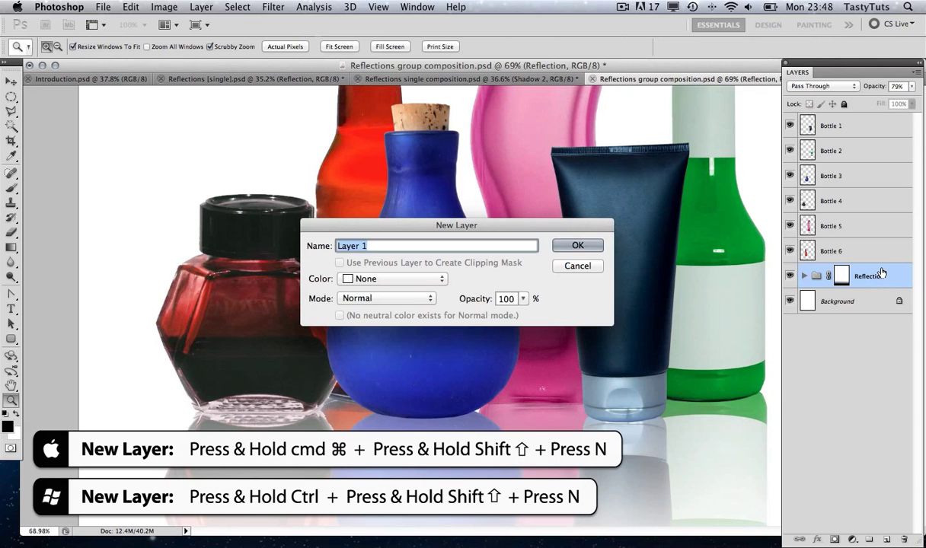
type("Shadow 1")
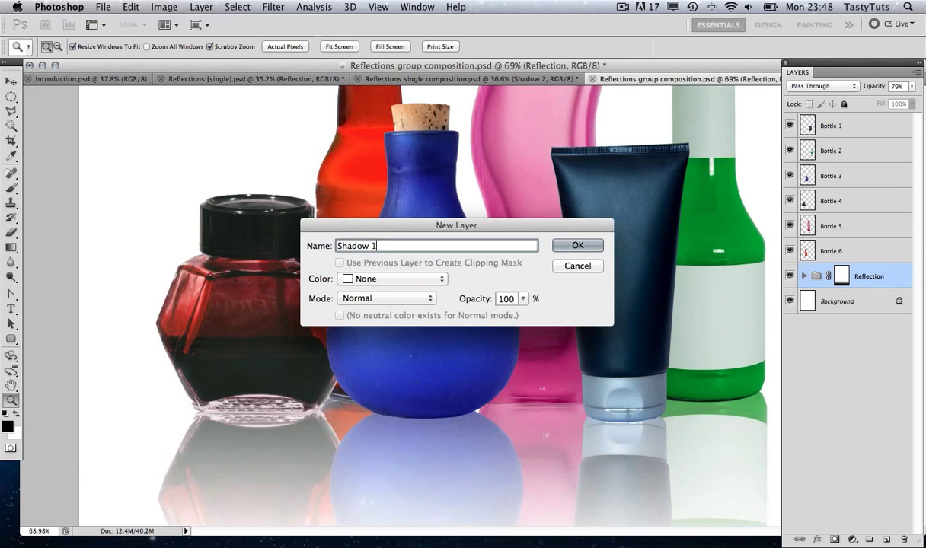
left_click(567, 247)
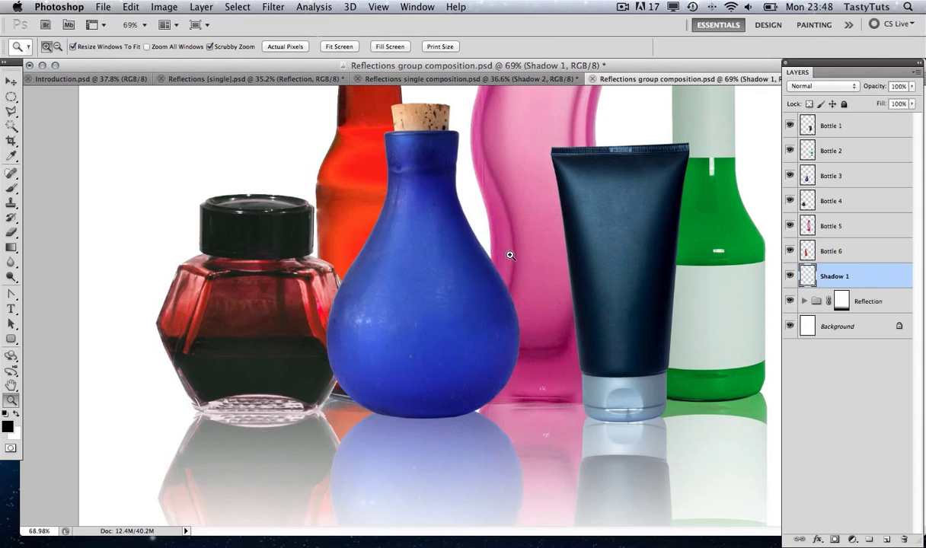
left_click(12, 187)
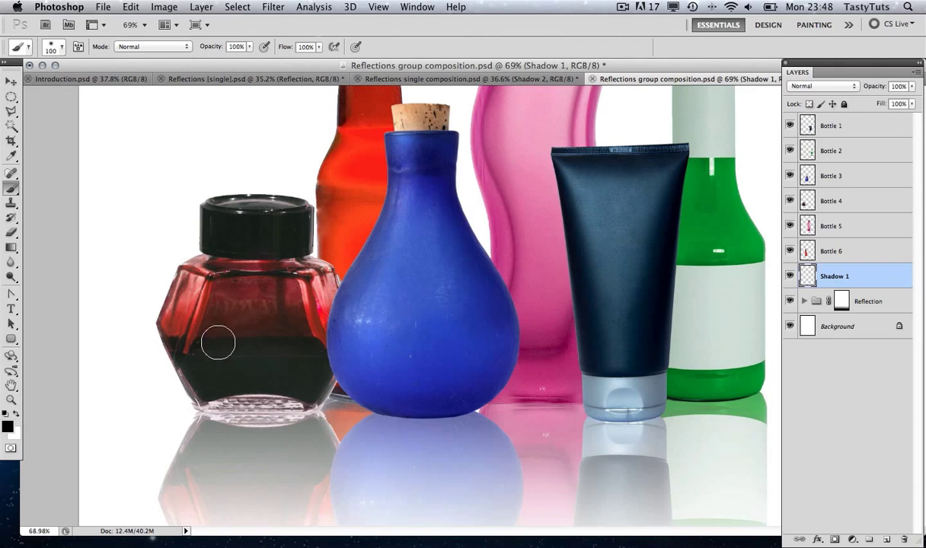
Step: Reduce the soft brush size to 50 px in the Brush Preset picker
left_click(61, 47)
left_click_drag(75, 81, 70, 81)
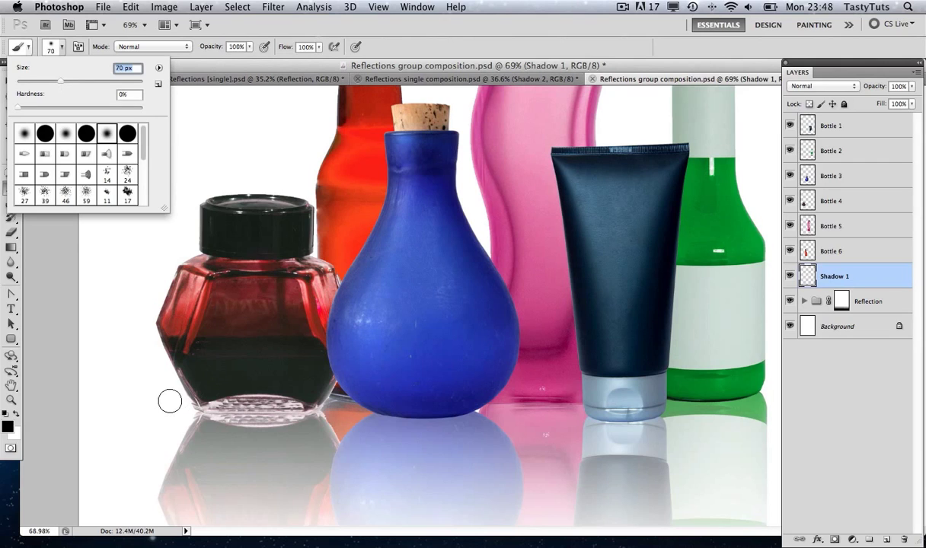
left_click_drag(64, 82, 55, 82)
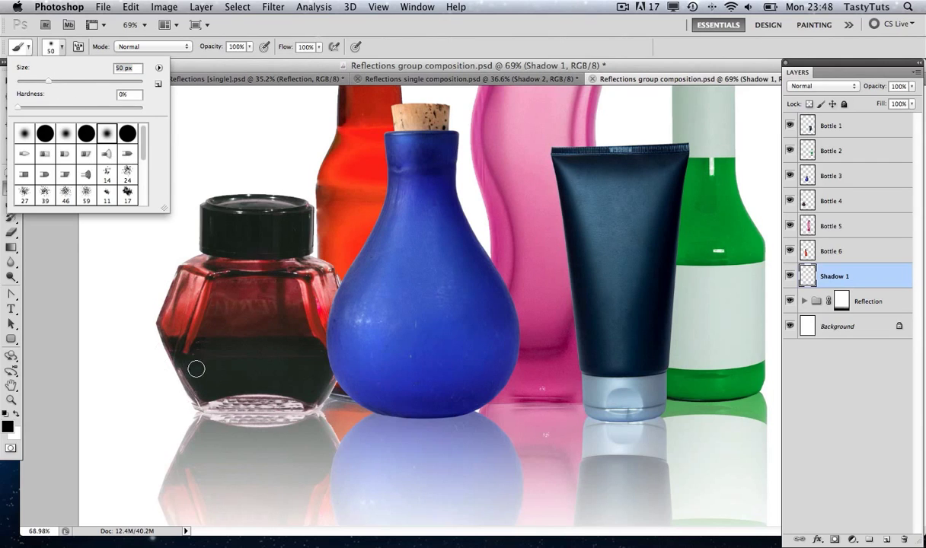
left_click(188, 68)
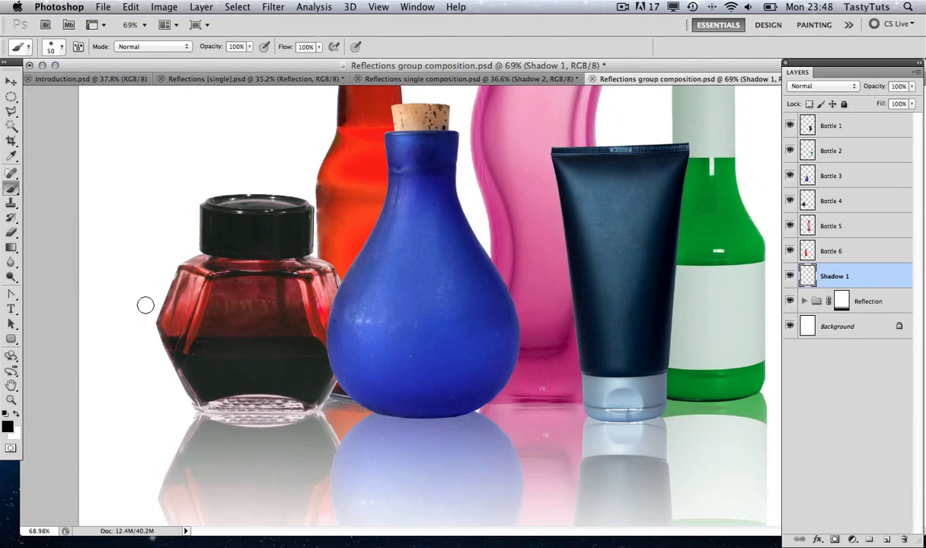
Step: Shift-click a practice straight-line stroke below the bottles on Shadow 1
left_click(130, 443)
left_click(253, 443, "shift")
left_click(296, 483, "shift")
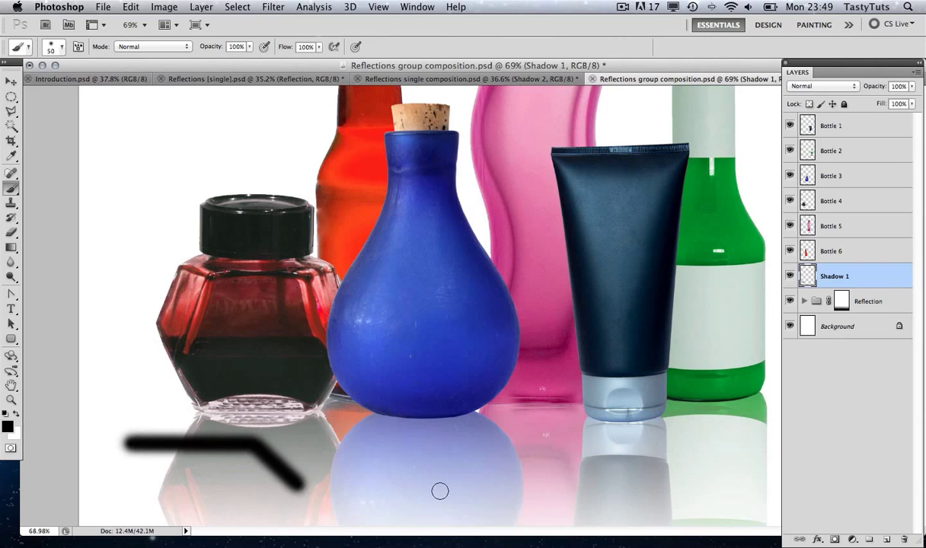
left_click(438, 490, "shift")
left_click(508, 439, "shift")
left_click(618, 440, "shift")
left_click(618, 480, "shift")
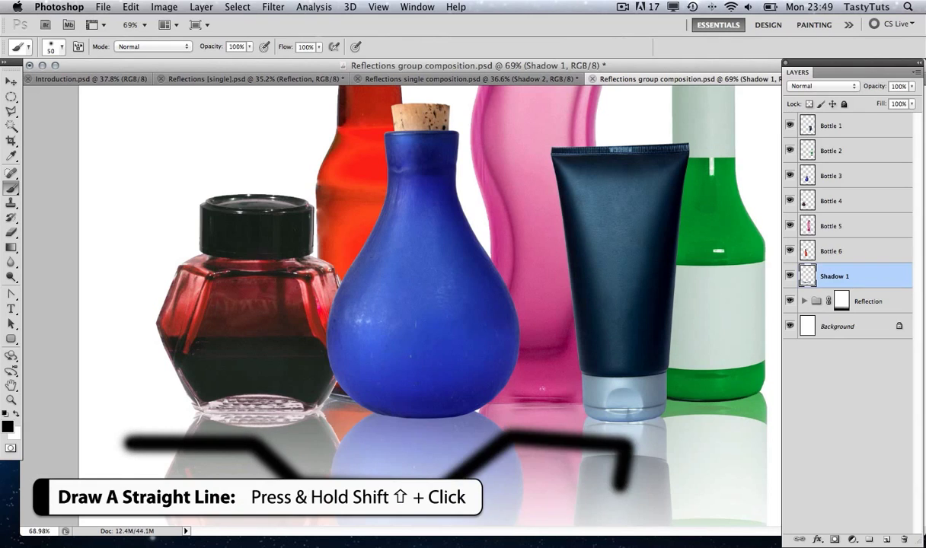
left_click(461, 481, "shift")
Step: Draw further practice straight lines across the reflections, then step back through them with undo
left_click(197, 223, "shift")
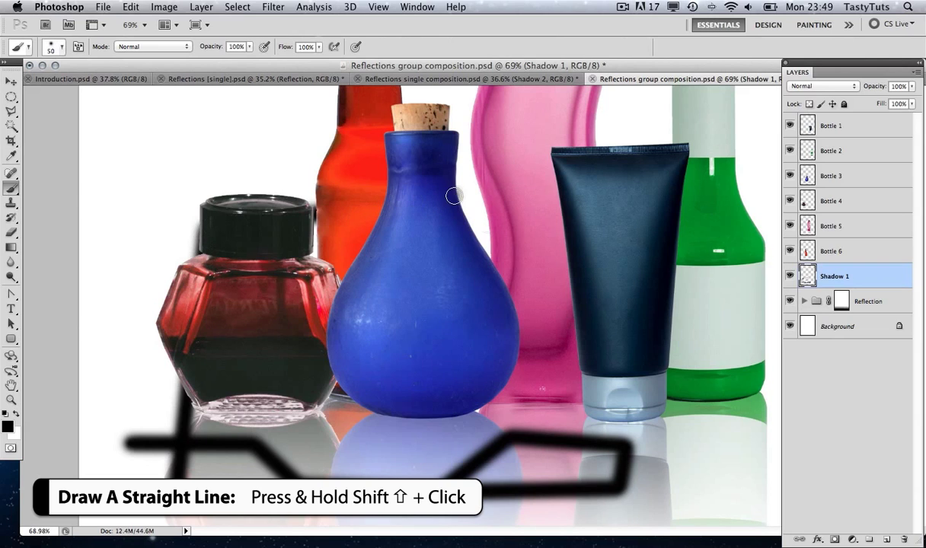
left_click(693, 439, "shift")
left_click(675, 501, "shift")
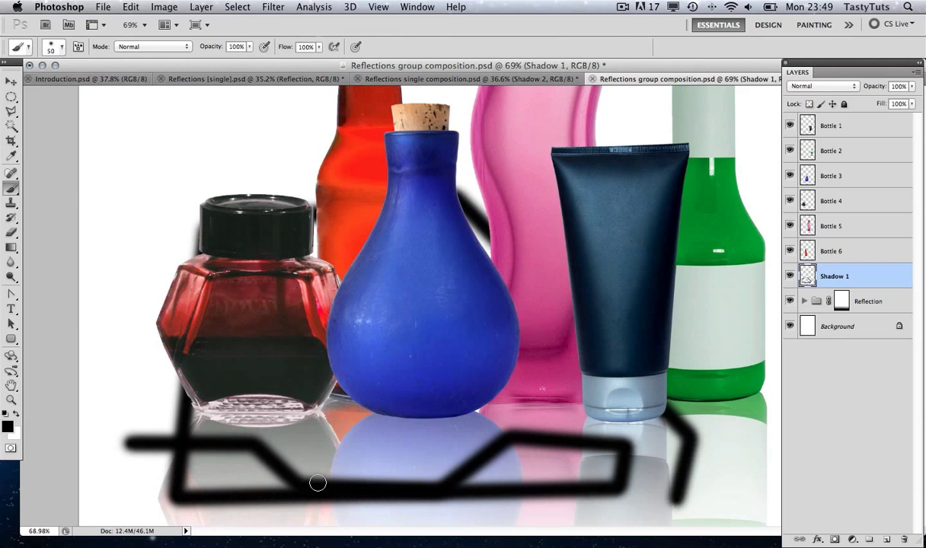
left_click(321, 444, "shift")
left_click(119, 475, "shift")
left_click(130, 357, "shift")
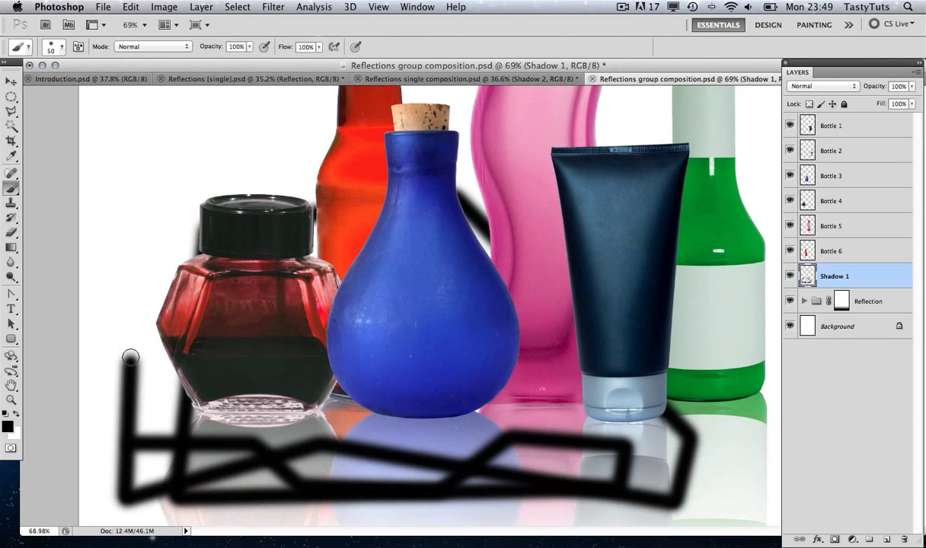
key("super+z")
key("super+z")
key("super+z")
key("super+z")
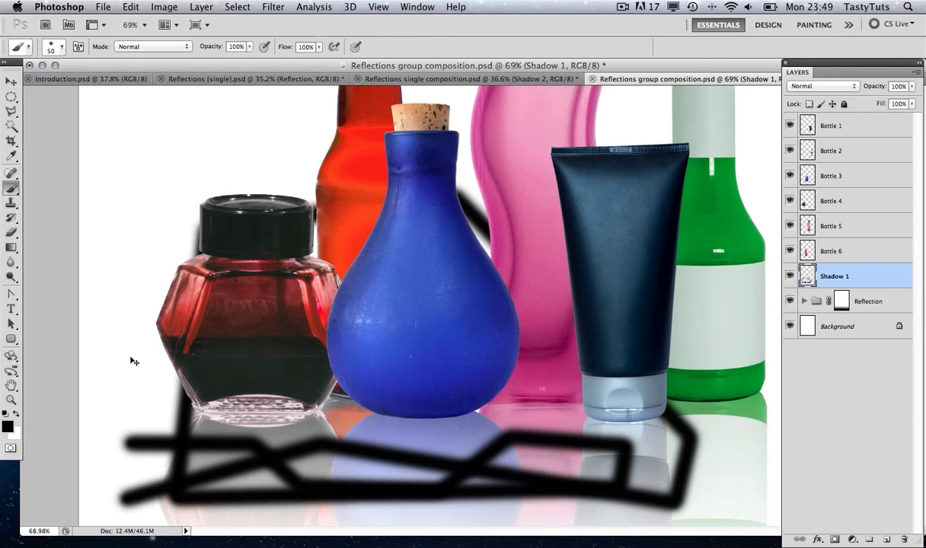
key("super+alt+z")
key("super+alt+z")
key("super+alt+z")
key("super+alt+z")
key("super+alt+z")
key("super+alt+z")
key("super+alt+z")
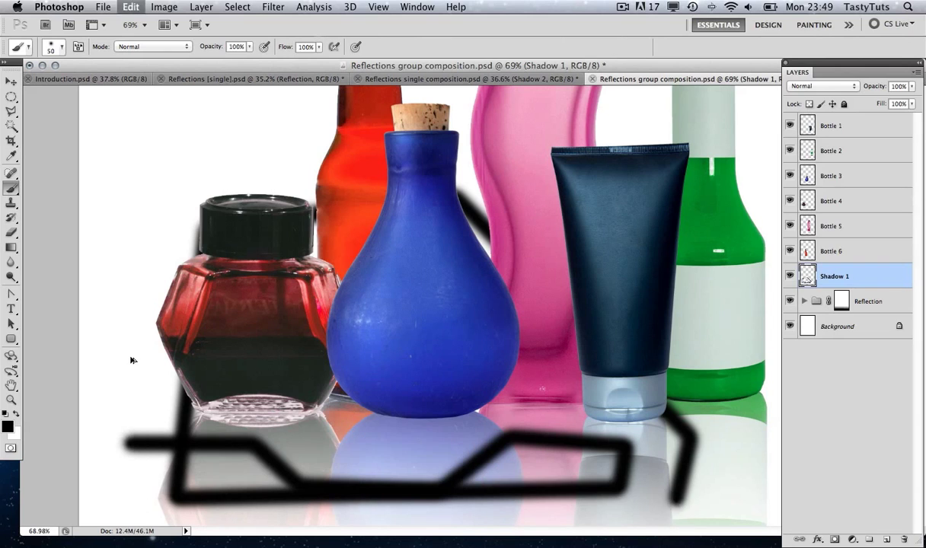
Step: Clear the last practice strokes, then paint black shadows along the ink jar, blue bottle, pink bottle and tube bases
key("super+alt+z")
key("super+alt+z")
key("super+alt+z")
key("super+alt+z")
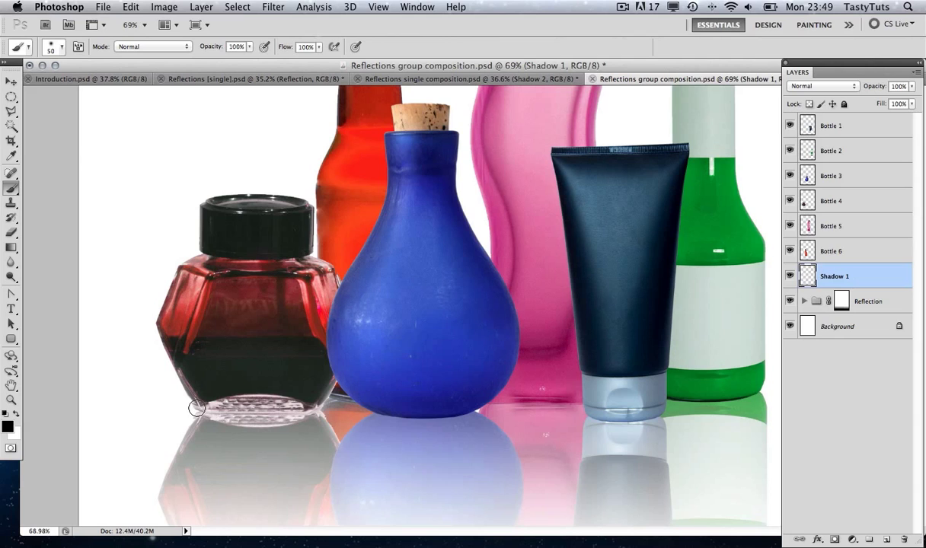
mouse_move(197, 409)
left_mouse_down()
mouse_move(182, 411)
mouse_move(221, 412)
left_mouse_up()
left_click(314, 411, "shift")
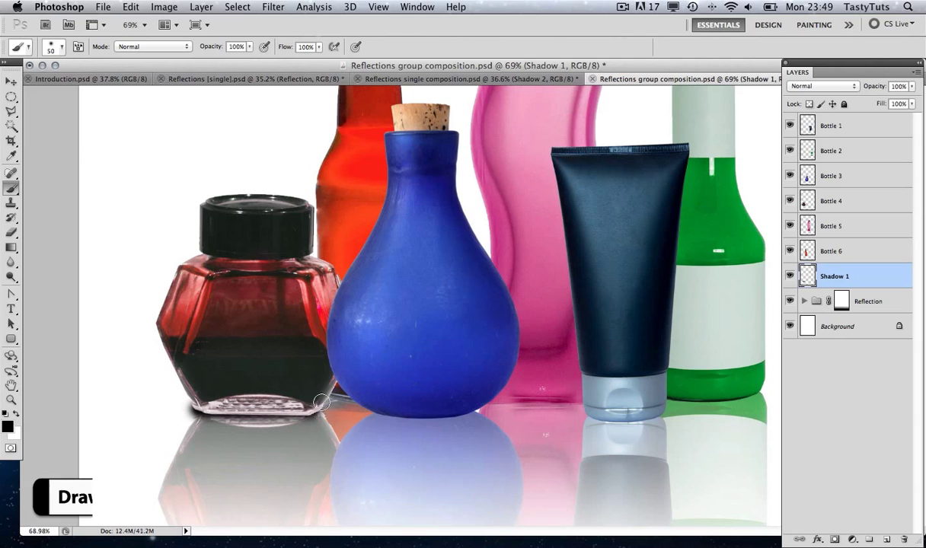
mouse_move(364, 393)
left_mouse_down()
mouse_move(378, 403)
mouse_move(362, 392)
left_mouse_up()
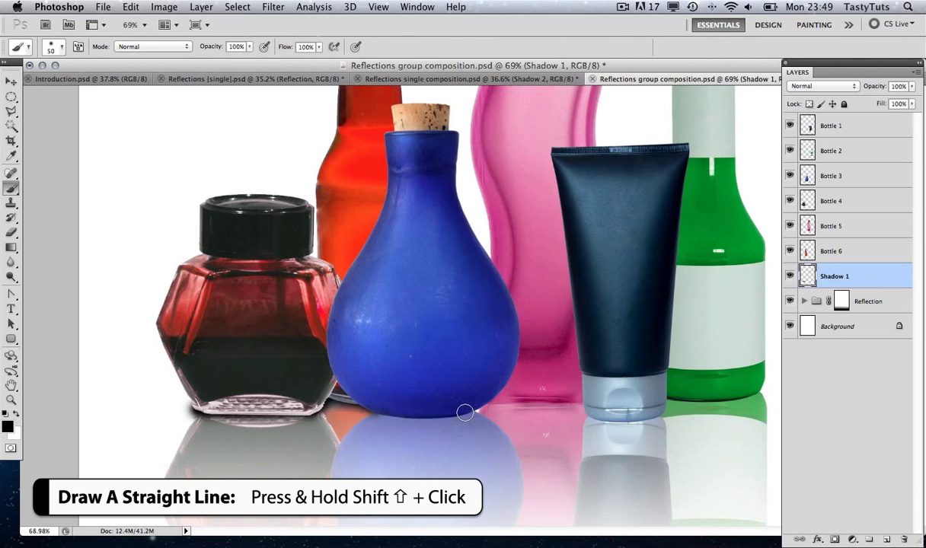
left_click(453, 413, "shift")
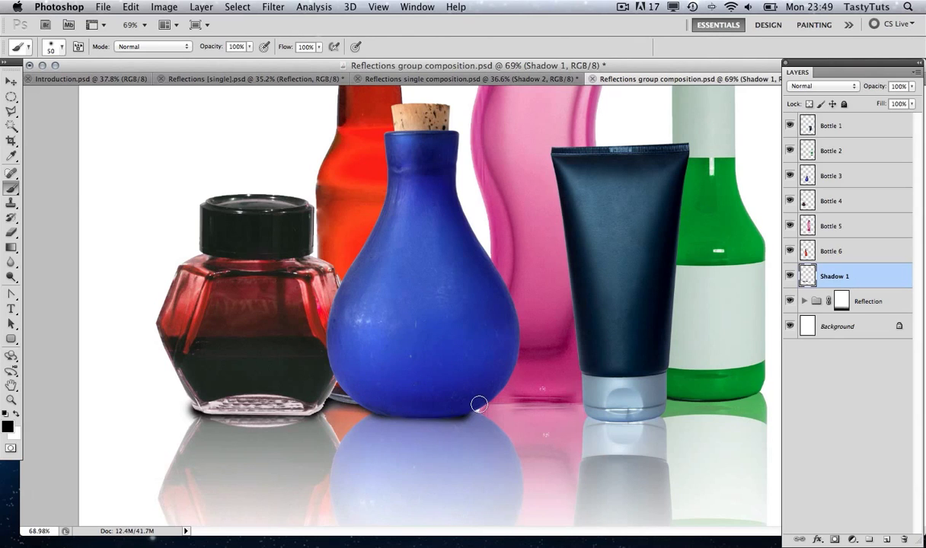
left_click(584, 401, "shift")
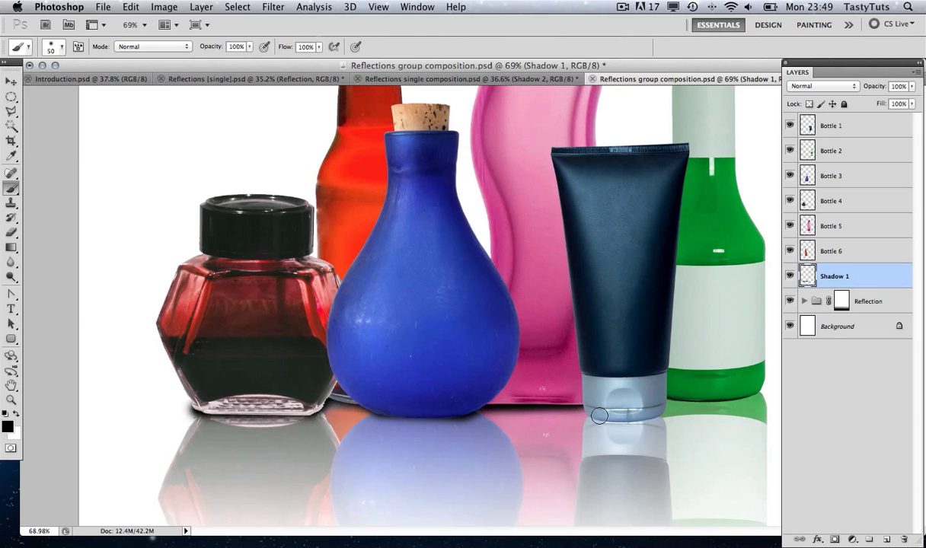
mouse_move(573, 397)
left_mouse_down()
mouse_move(607, 396)
mouse_move(643, 416)
left_mouse_up()
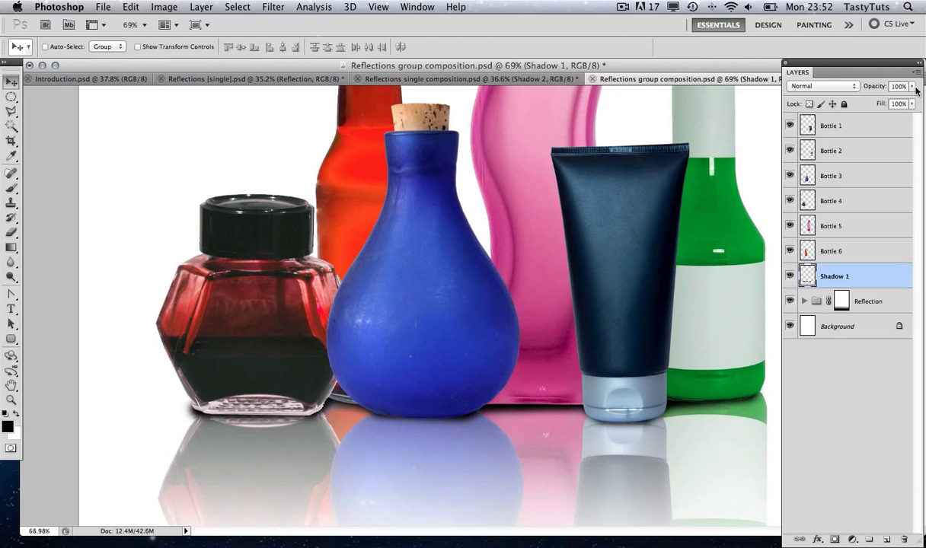
Step: Lower Shadow 1's opacity to 69% and zoom out to view the whole page
left_click_drag(914, 91, 893, 102)
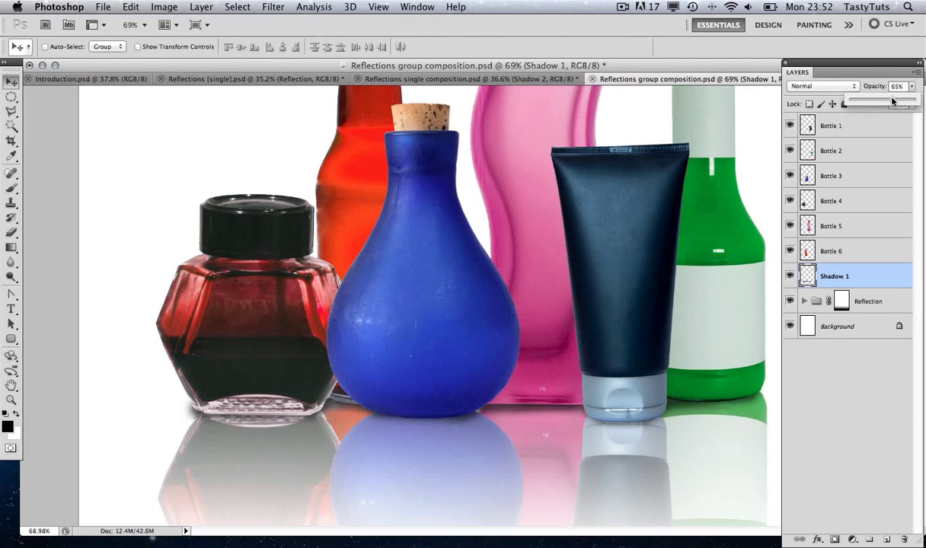
left_click(579, 191)
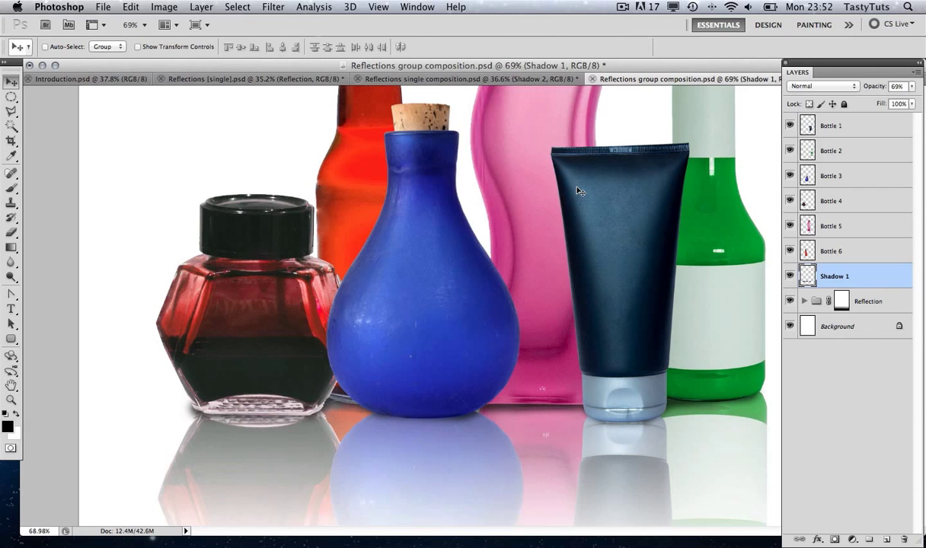
key("z")
left_click(480, 267, "alt")
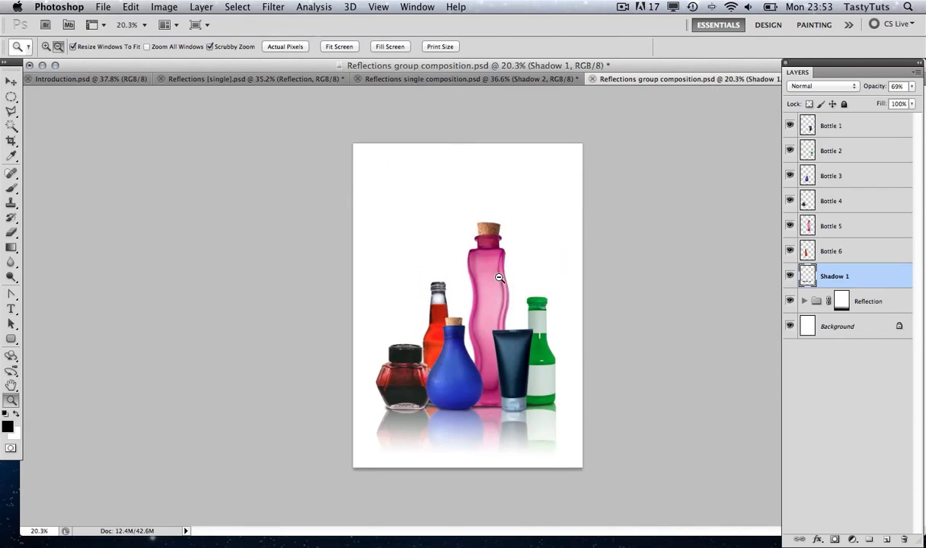
left_click_drag(499, 278, 537, 349)
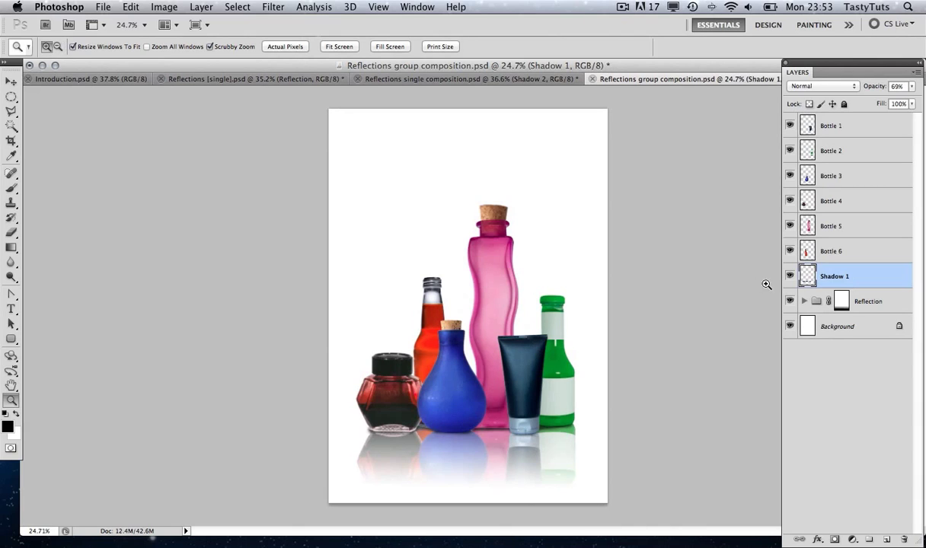
Step: Toggle Shadow 1's visibility to compare the shadows, then switch to the Move tool
left_click(789, 277)
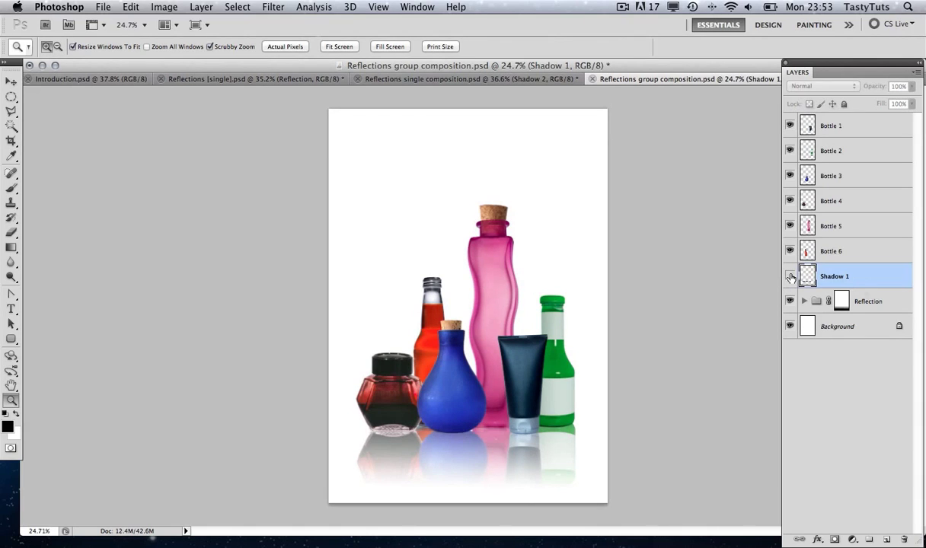
left_click(790, 277)
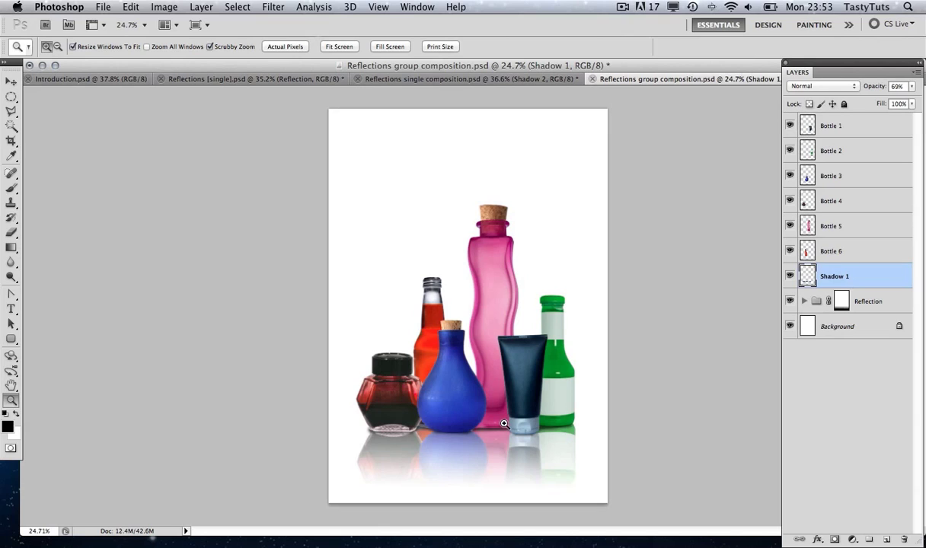
key("v")
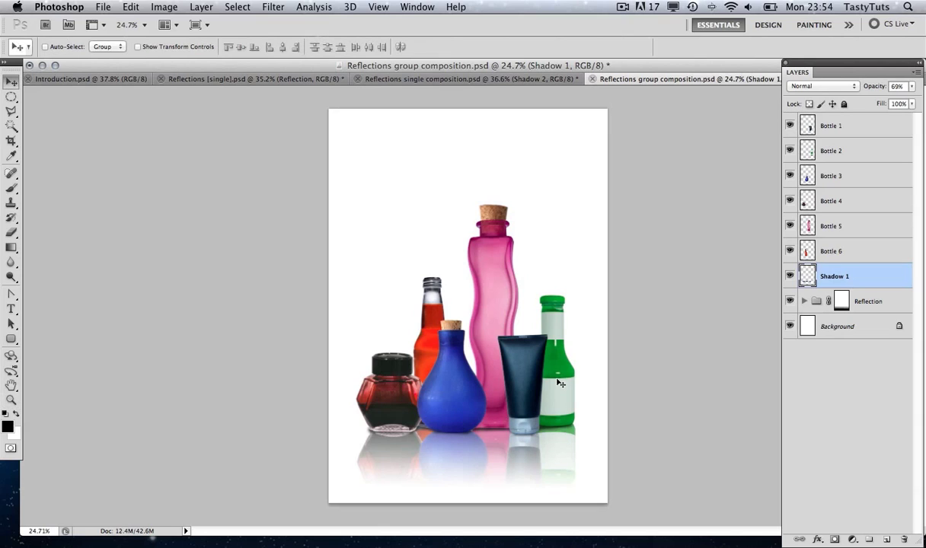
Step: Create a new layer named 'Shadow 2'
key("super+shift+n")
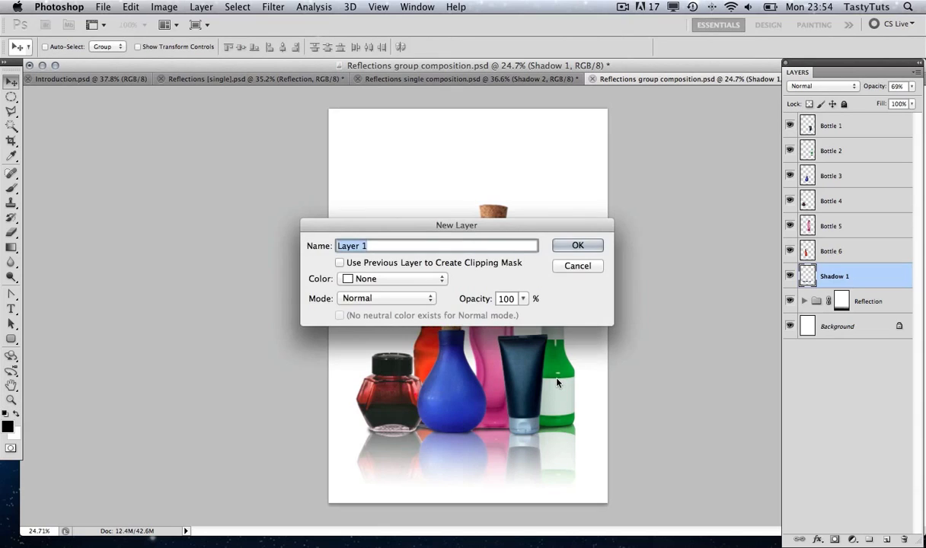
key("BackSpace")
type("Shadow 2")
left_click(578, 245)
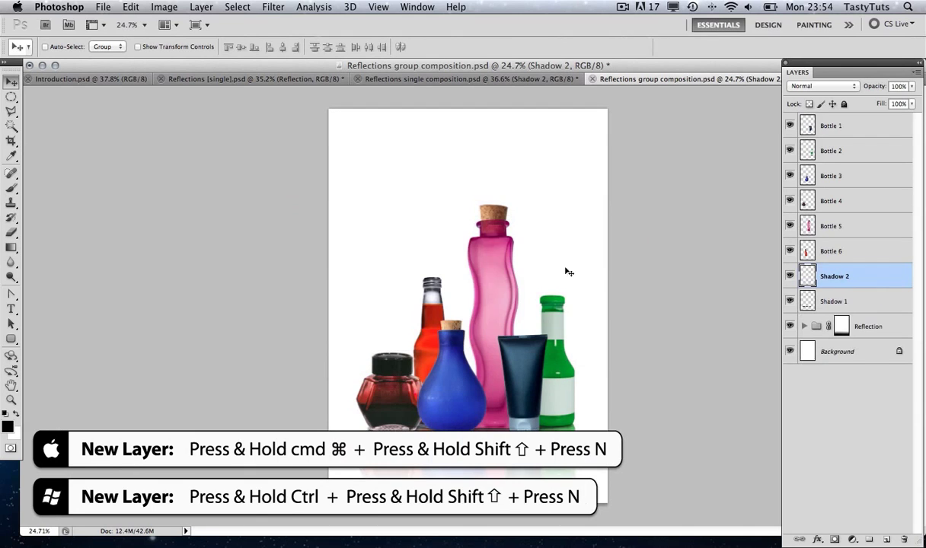
Step: Fill a flat black ellipse and move it beneath the ink jar's base
key("z")
left_click_drag(397, 398, 408, 422)
scroll(393, 425, "down", 5)
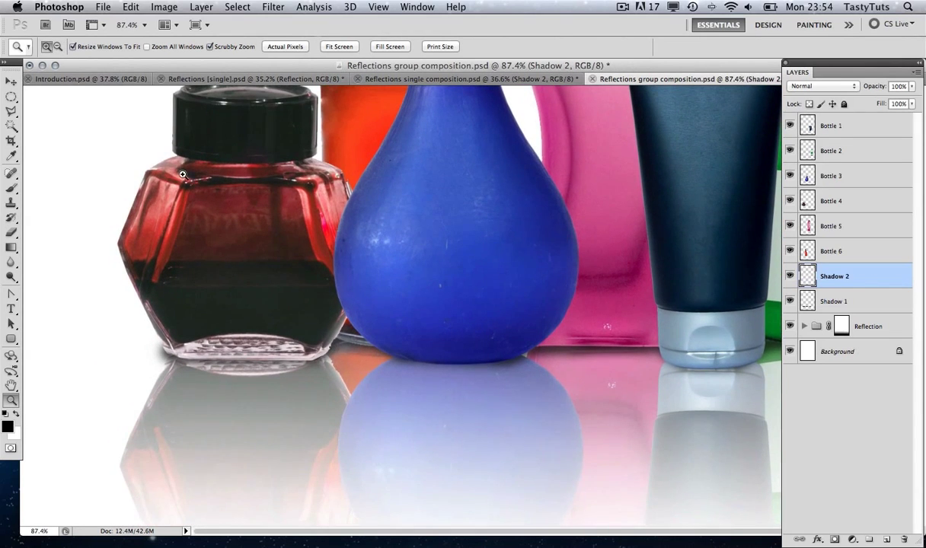
left_click_drag(11, 99, 102, 108)
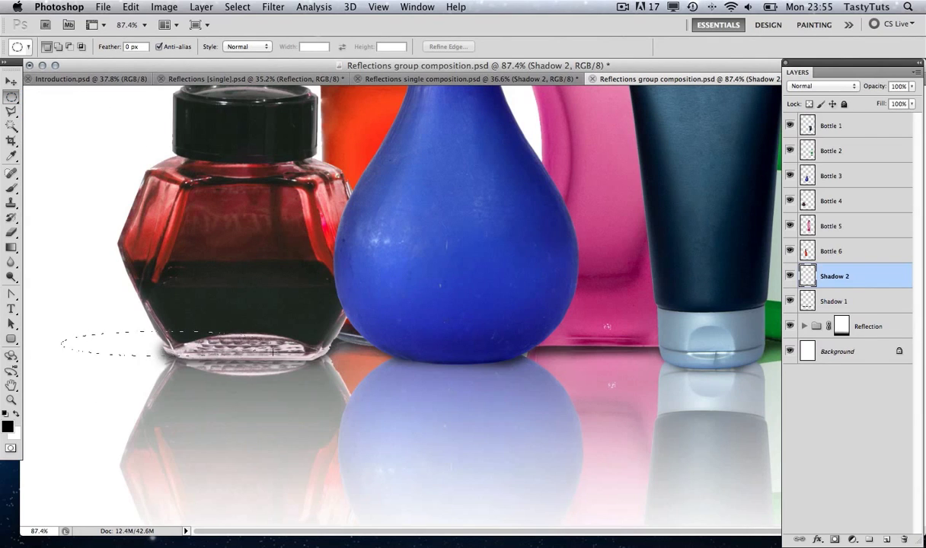
left_click_drag(276, 346, 258, 344)
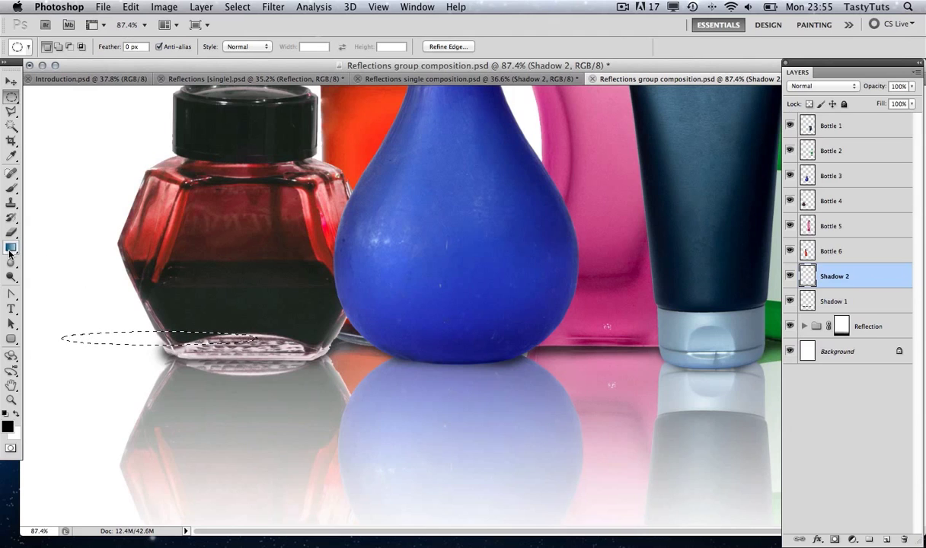
left_click_drag(12, 248, 42, 258)
left_click(125, 336)
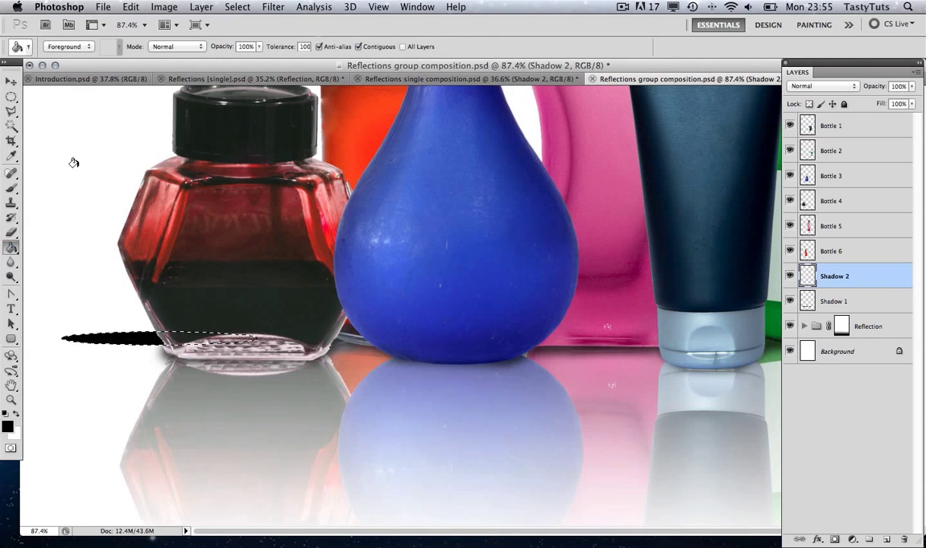
key("super+d")
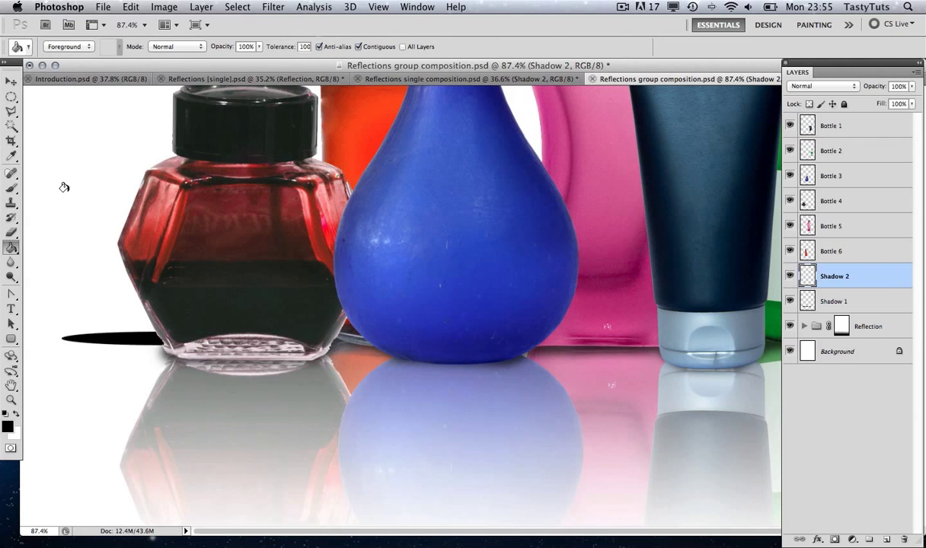
key("v")
left_click_drag(107, 160, 111, 182)
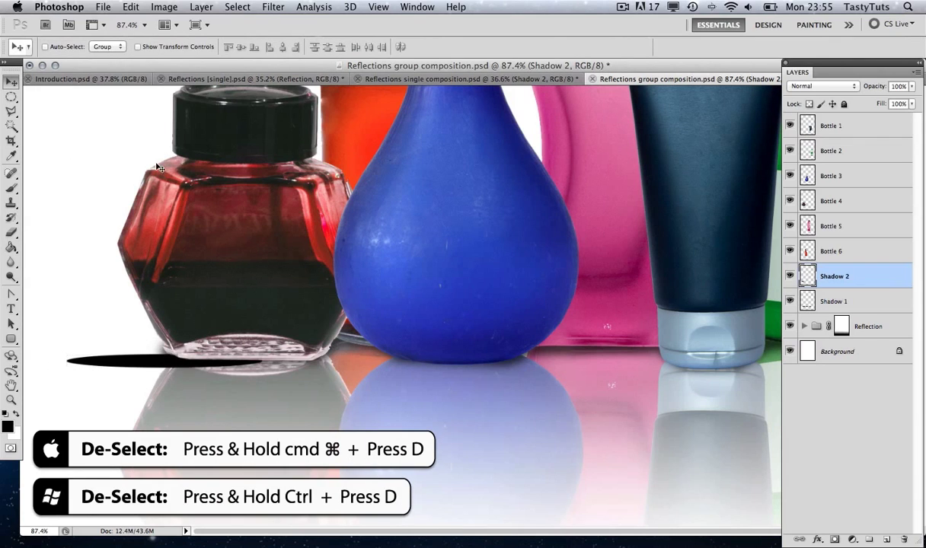
Step: Apply a 10 pixel Gaussian Blur to the black shadow oval
left_click(273, 7)
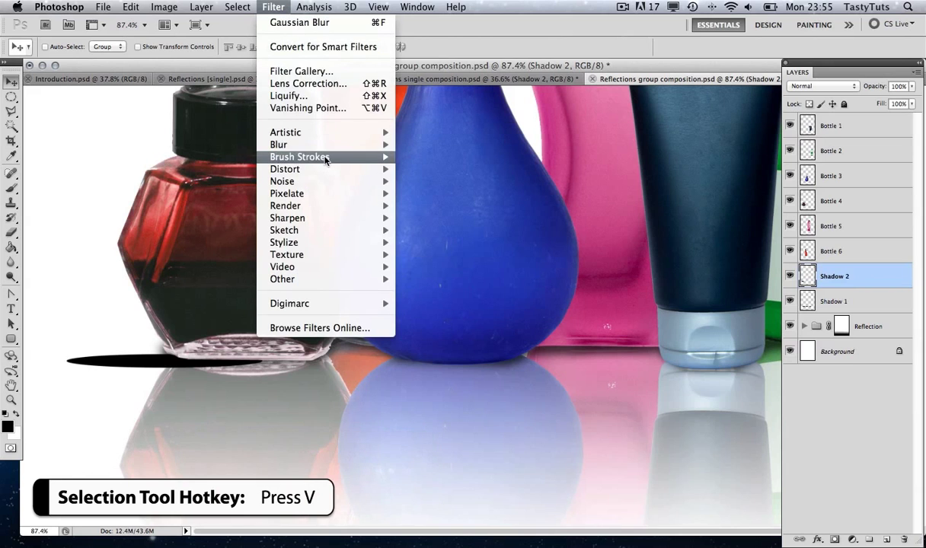
mouse_move(328, 146)
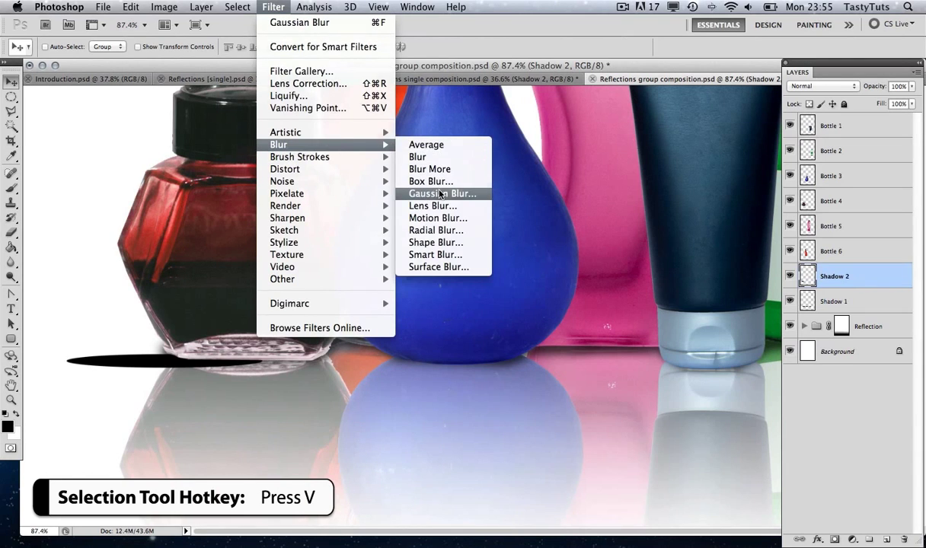
left_click(440, 194)
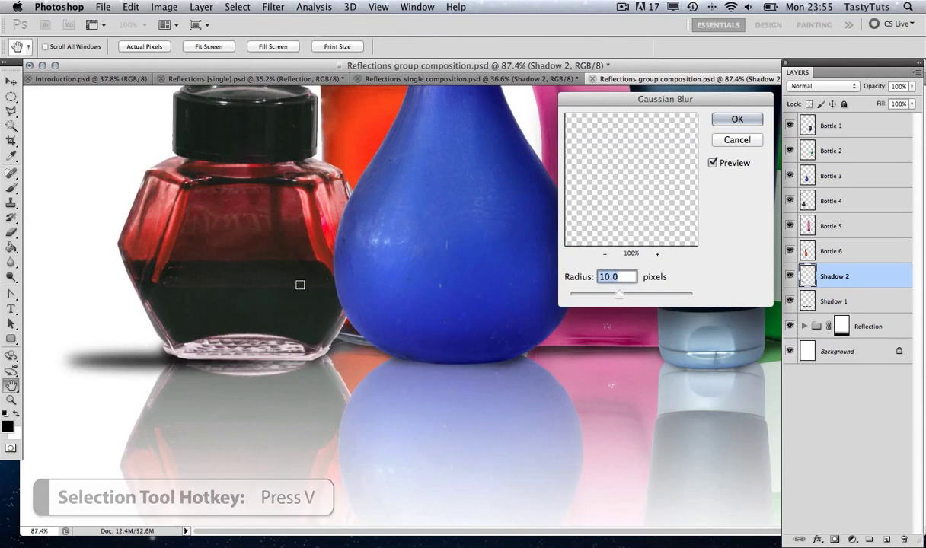
left_click(737, 121)
Step: Nudge the blurred shadow, erase its outer edge, and shift it under the ink bottle
left_click_drag(159, 368, 152, 361)
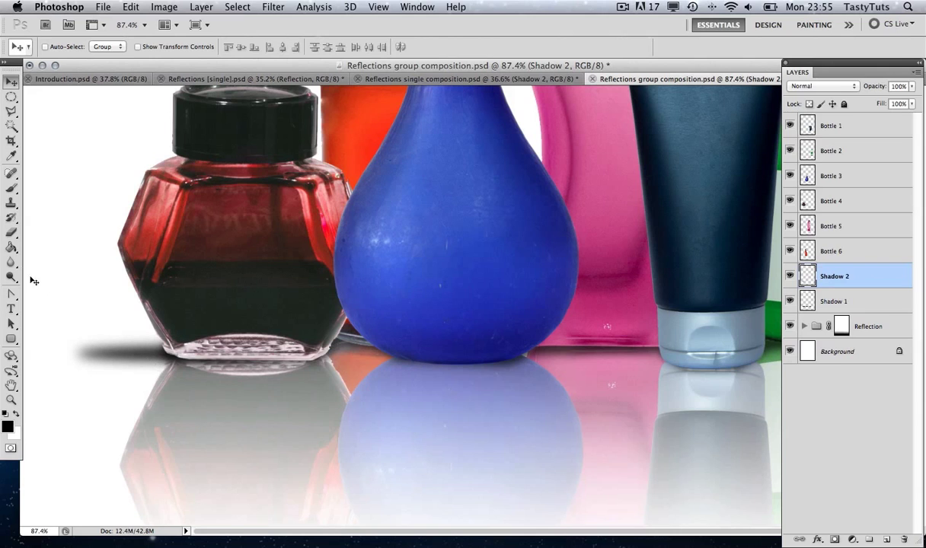
left_click(11, 231)
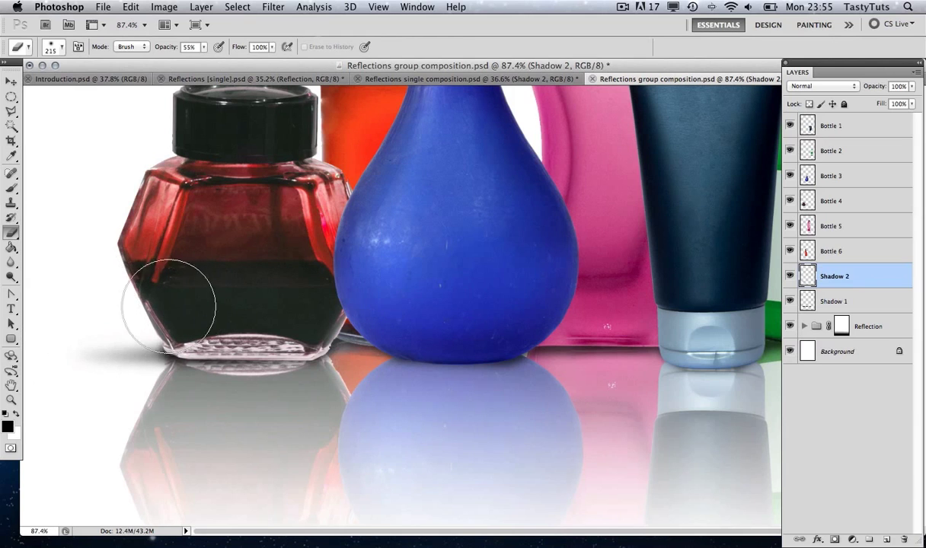
left_click(11, 81)
left_click_drag(174, 356, 283, 369)
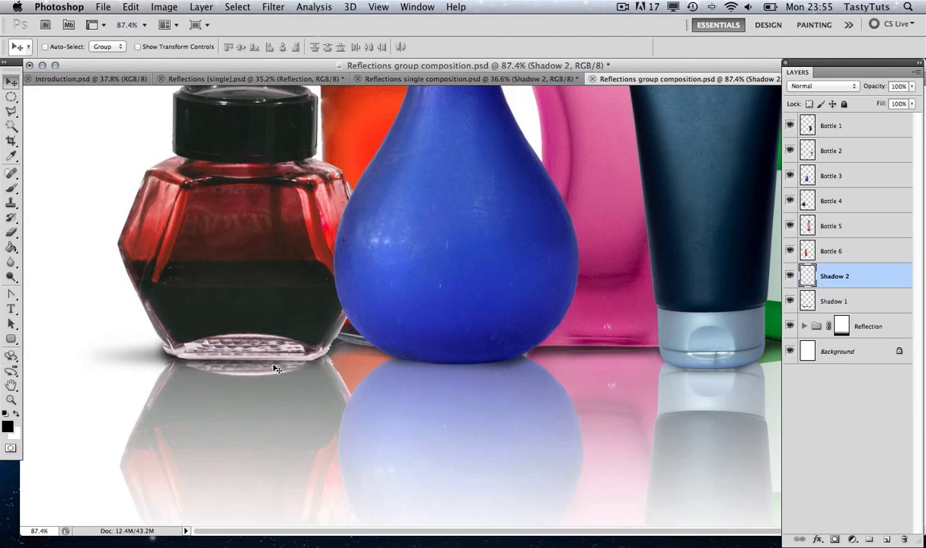
Step: Duplicate the shadow under the blue bottle, black tube and green bottle
key("z")
left_click(340, 316, "alt")
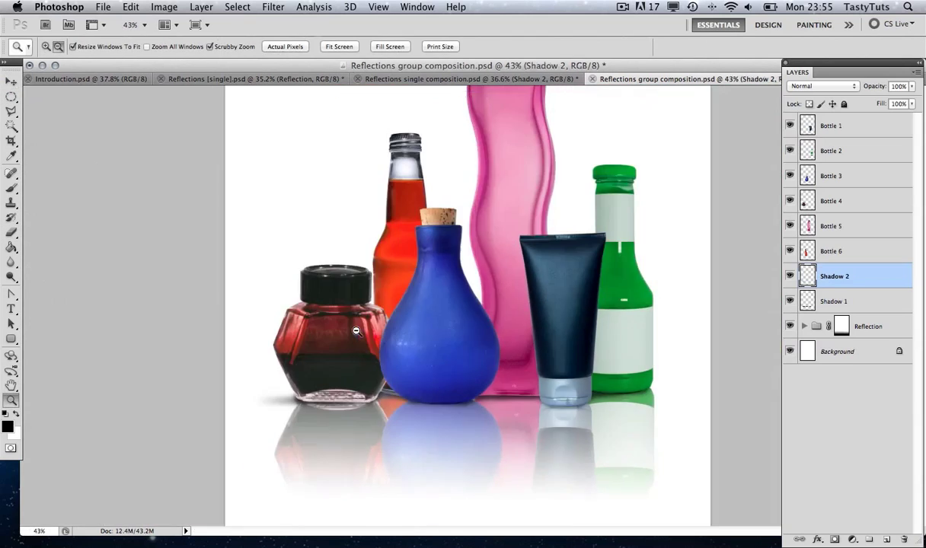
scroll(417, 381, "up", 1)
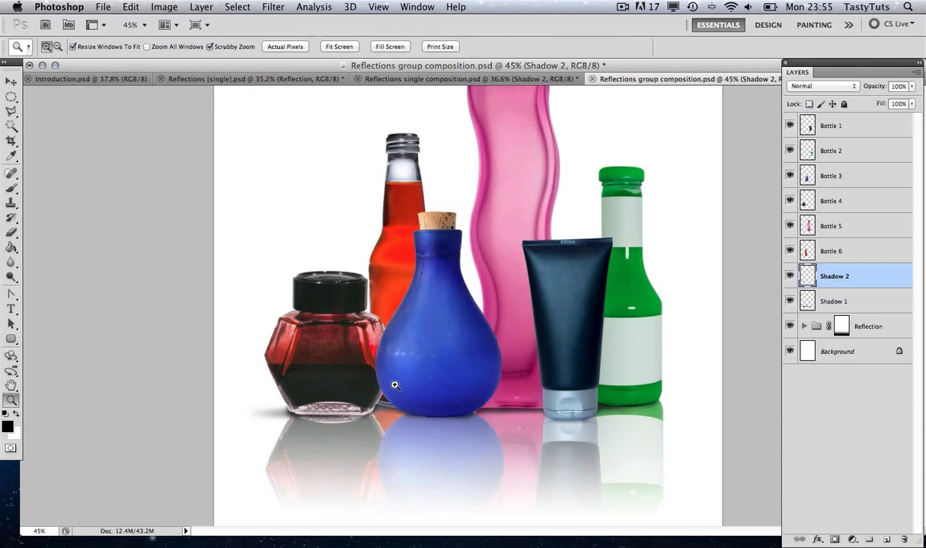
key("v")
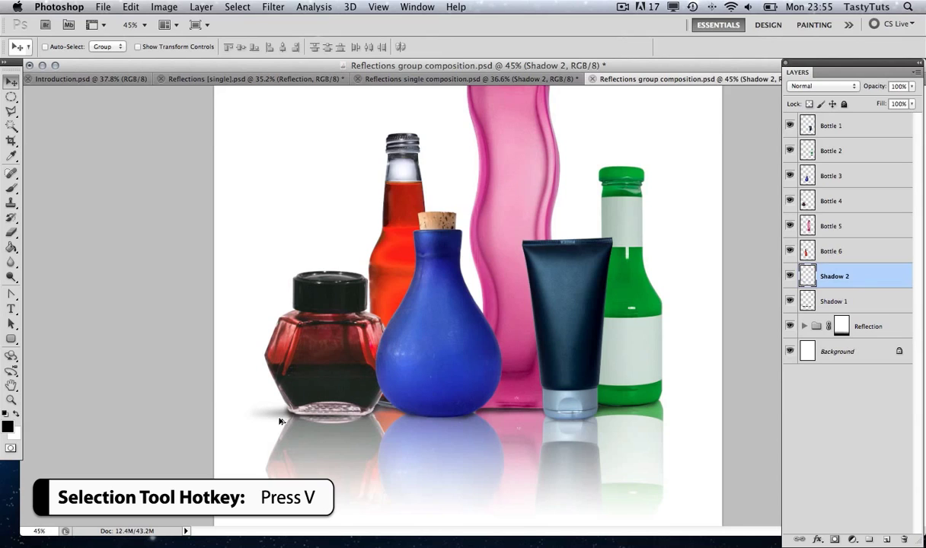
left_click_drag(279, 416, 347, 460, "alt")
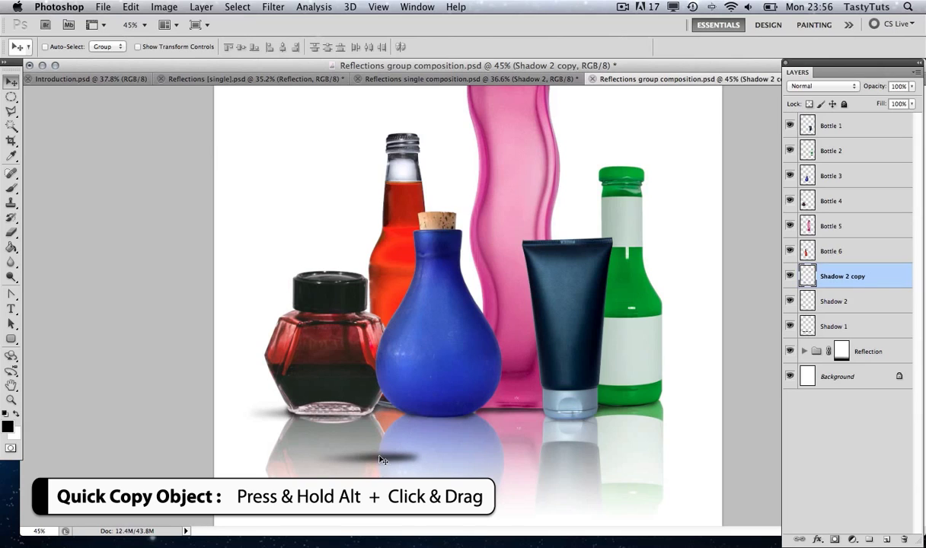
left_click_drag(385, 463, 425, 433)
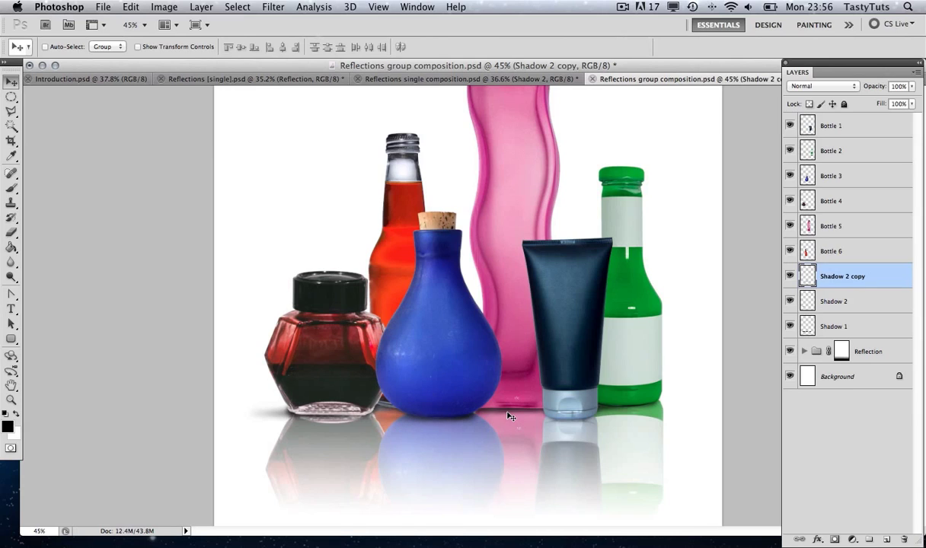
left_click_drag(429, 423, 630, 428)
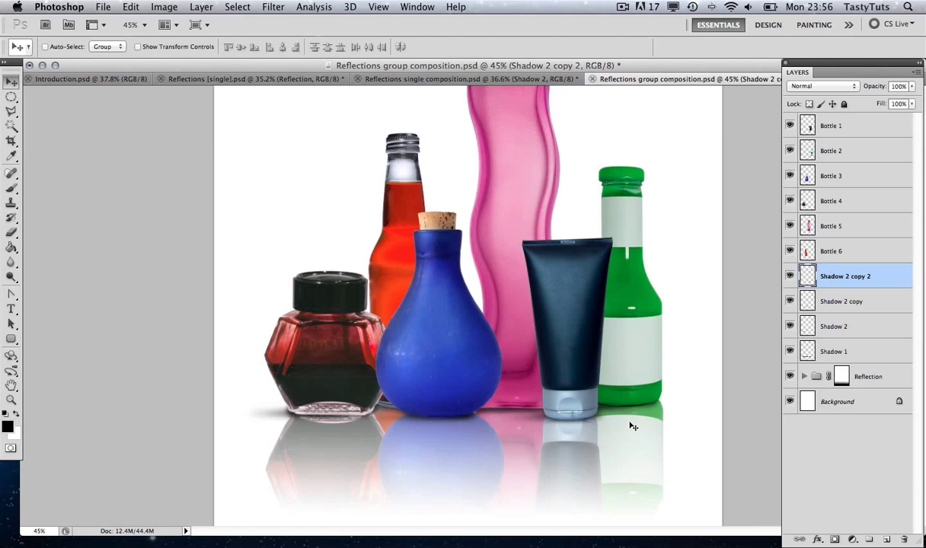
left_click_drag(599, 430, 631, 423)
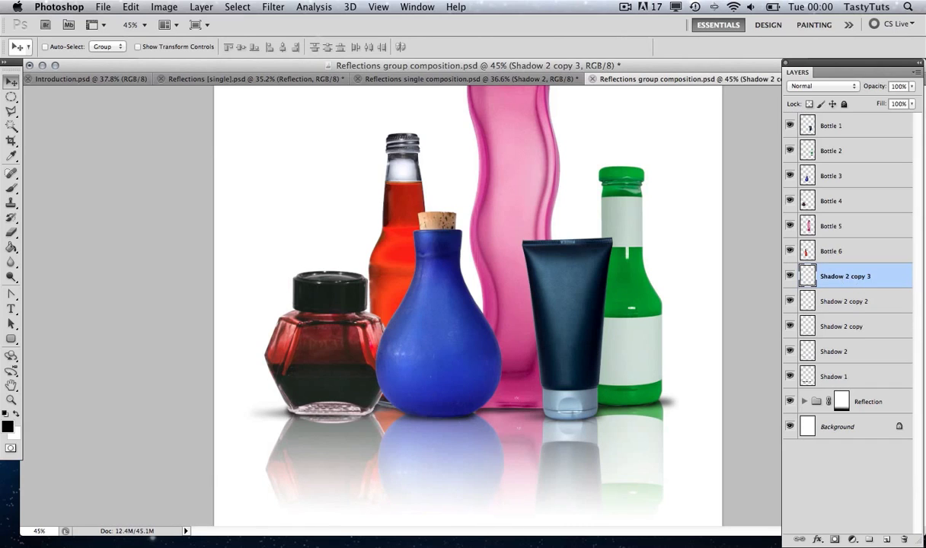
Step: Lower the green bottle shadow copy's opacity to 54% and view the whole page
left_click(911, 86)
left_click_drag(913, 100, 891, 102)
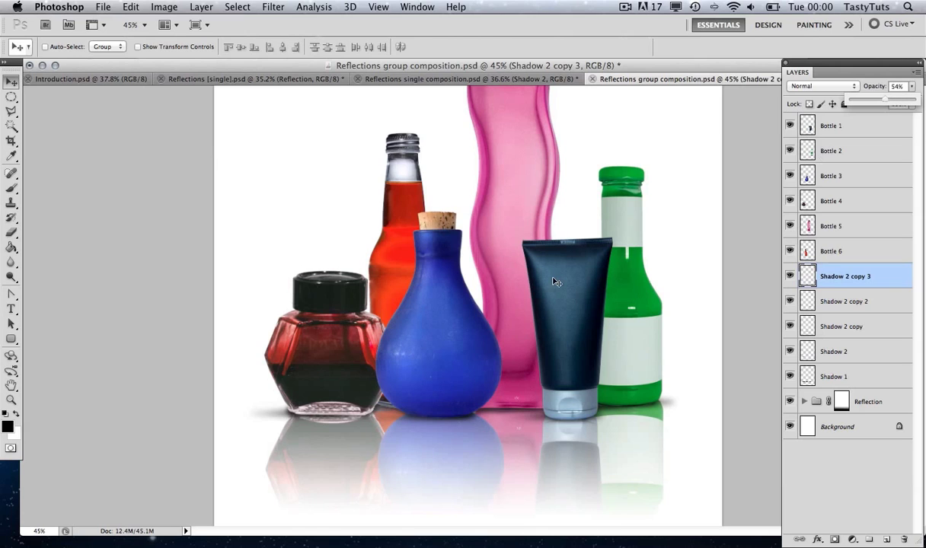
key("Return")
key("z")
left_click_drag(495, 294, 495, 294)
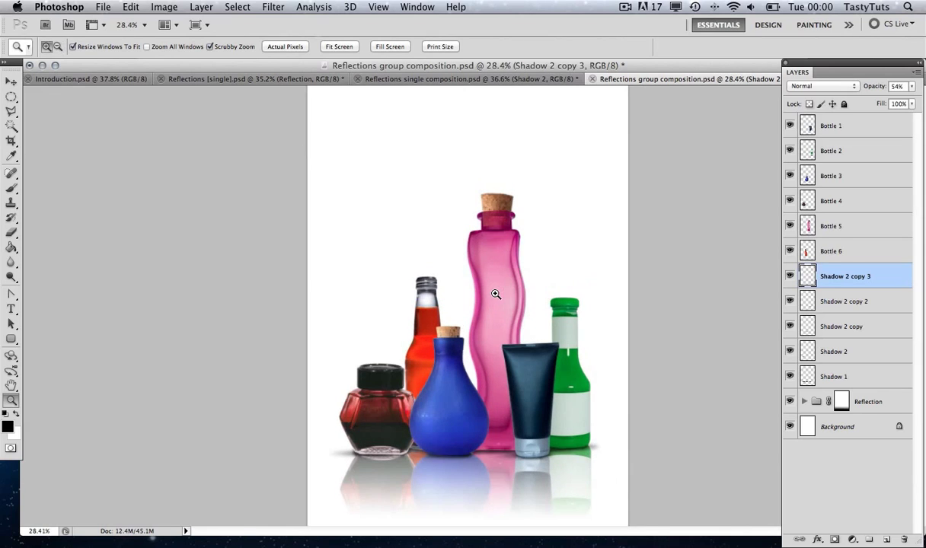
Step: Group the five shadow layers, from Shadow 2 copy 3 down to Shadow 1, as 'Shadow'
key("v")
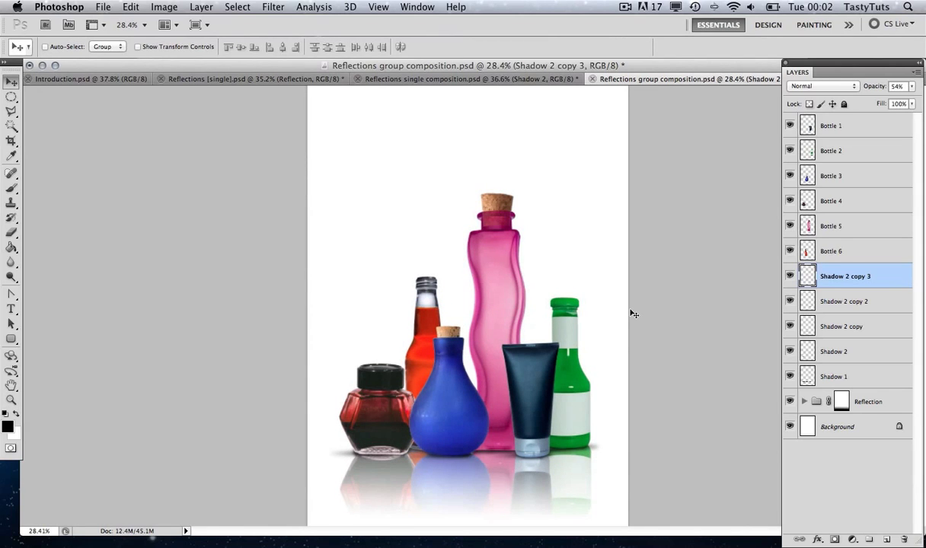
left_click(844, 283)
left_click(853, 376, "shift")
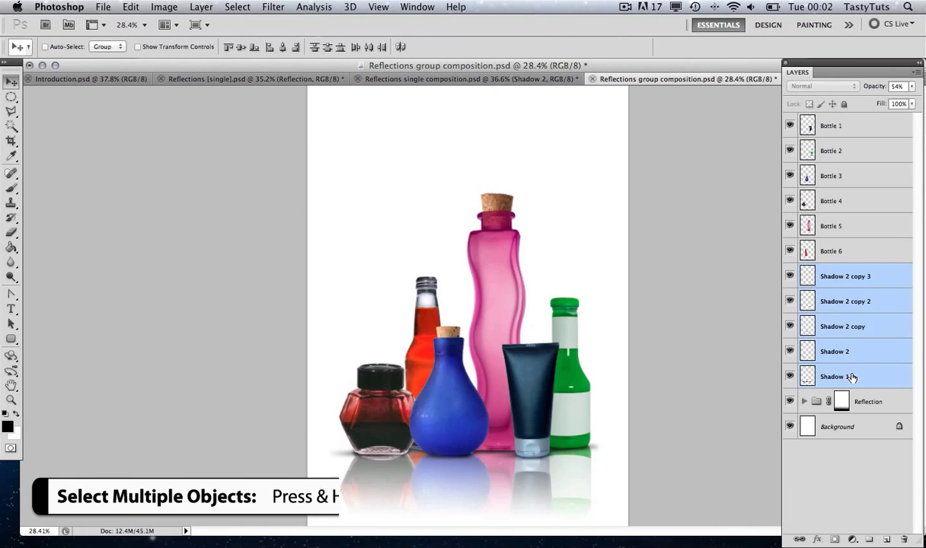
key("super+g")
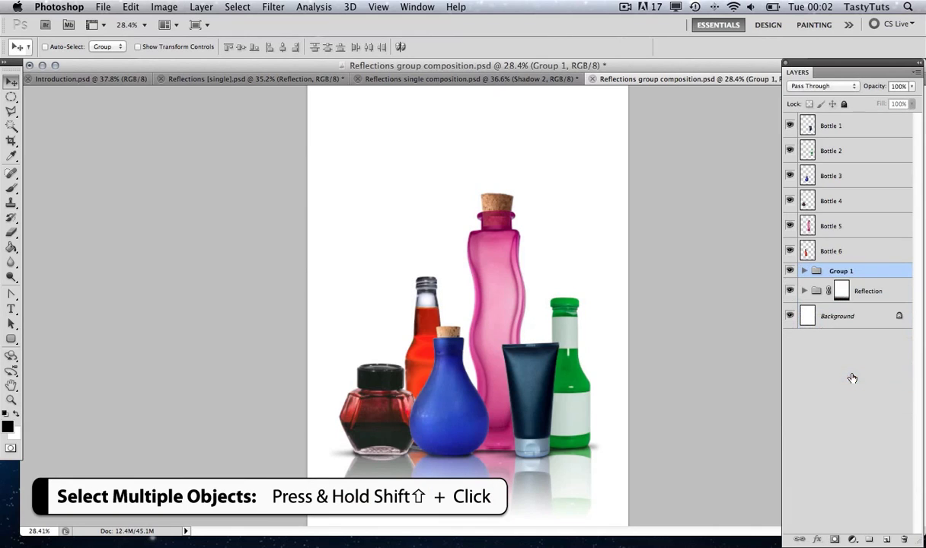
double_click(839, 271)
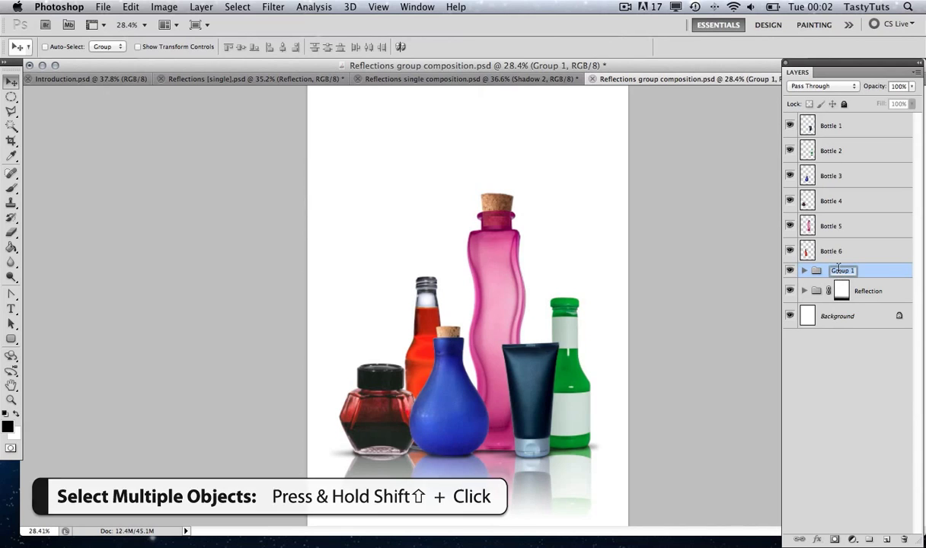
type("Sha")
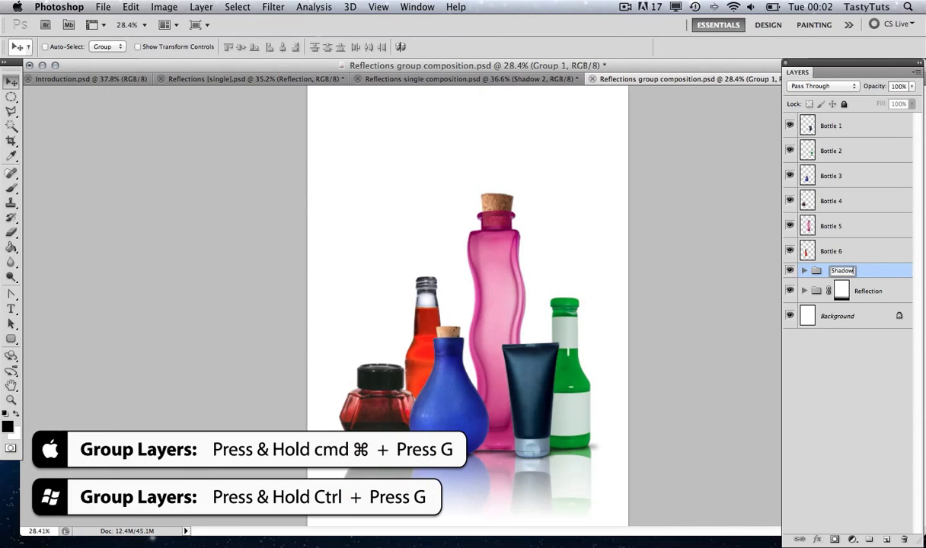
type("dow")
left_click(854, 125)
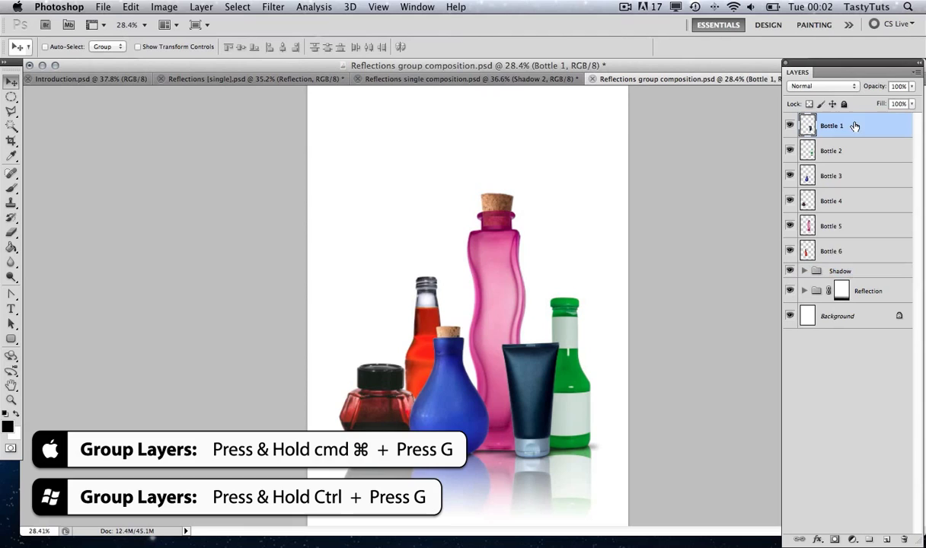
Step: Group the six bottle layers and name the group 'Bottle Objects'
left_click(858, 252, "shift")
key("ctrl+g")
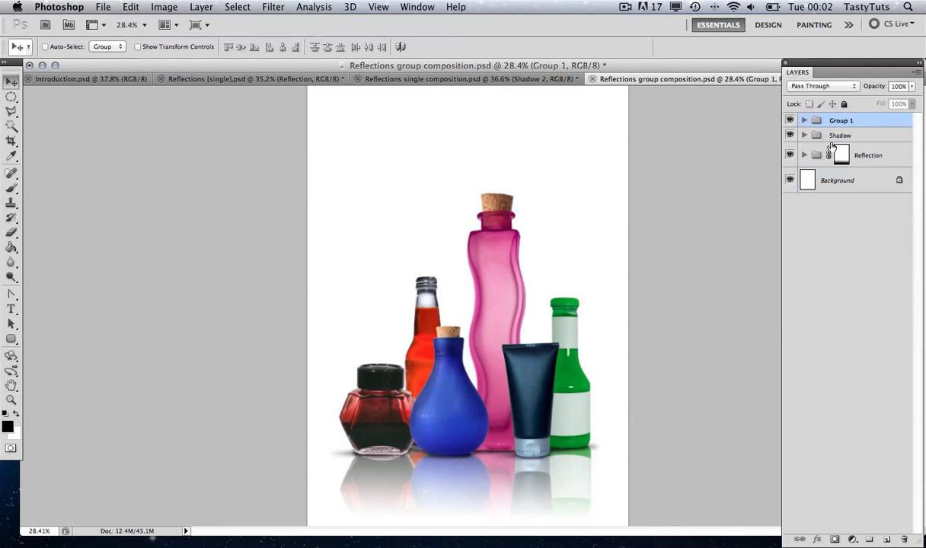
double_click(836, 122)
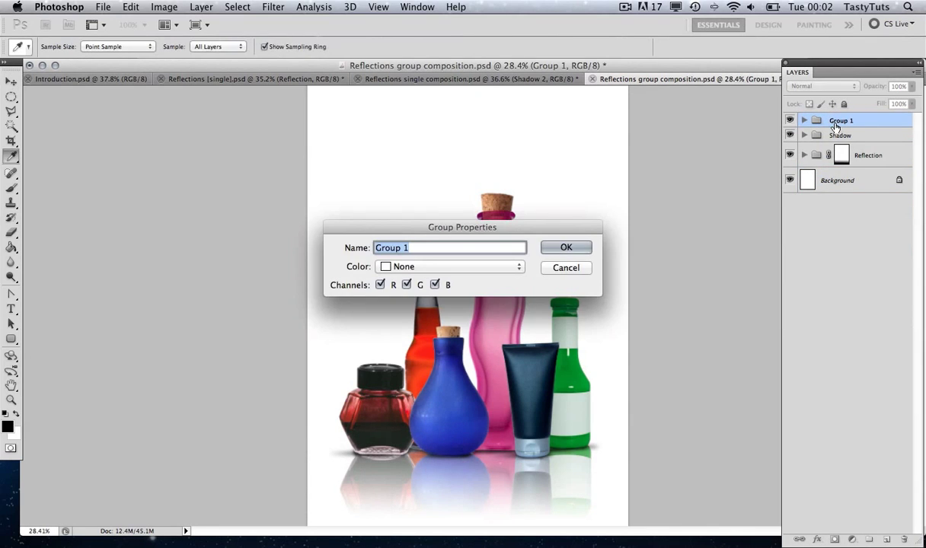
type("Bottle Objects")
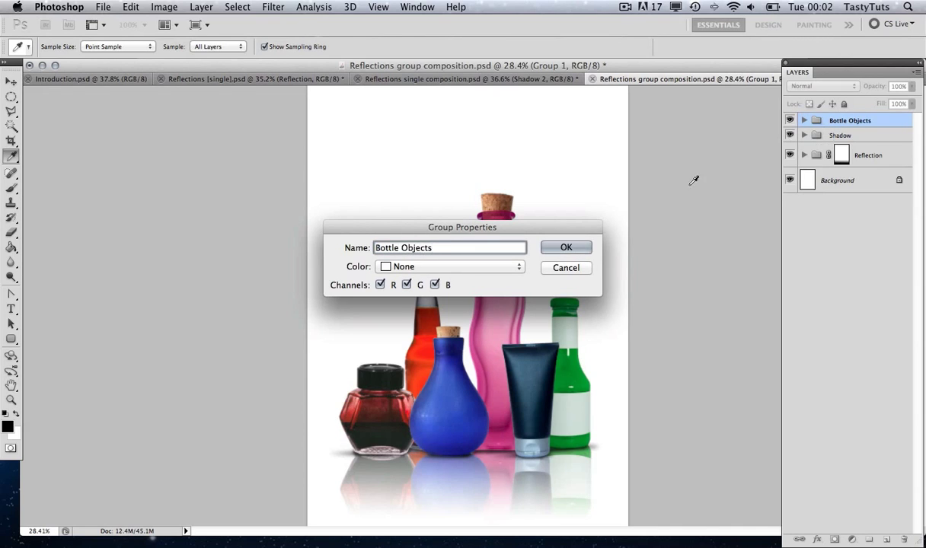
left_click(568, 248)
key("v")
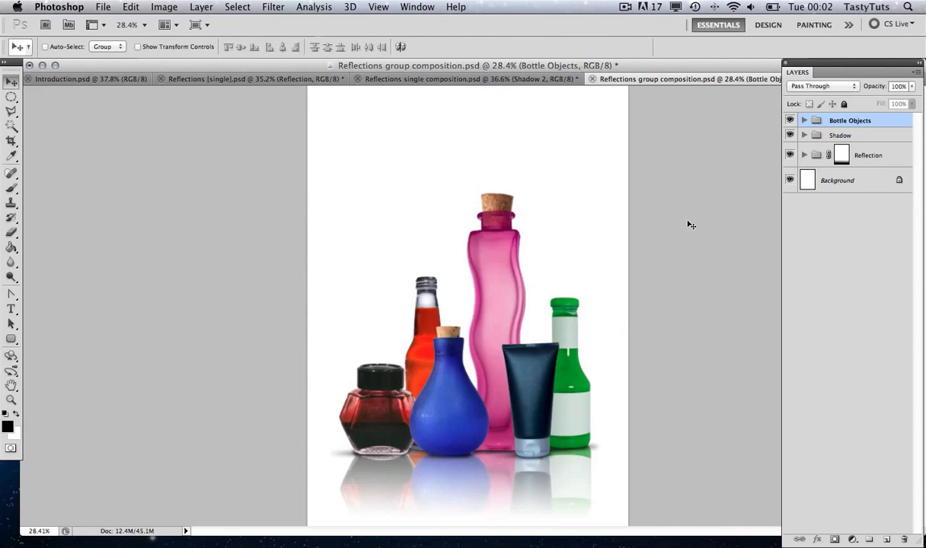